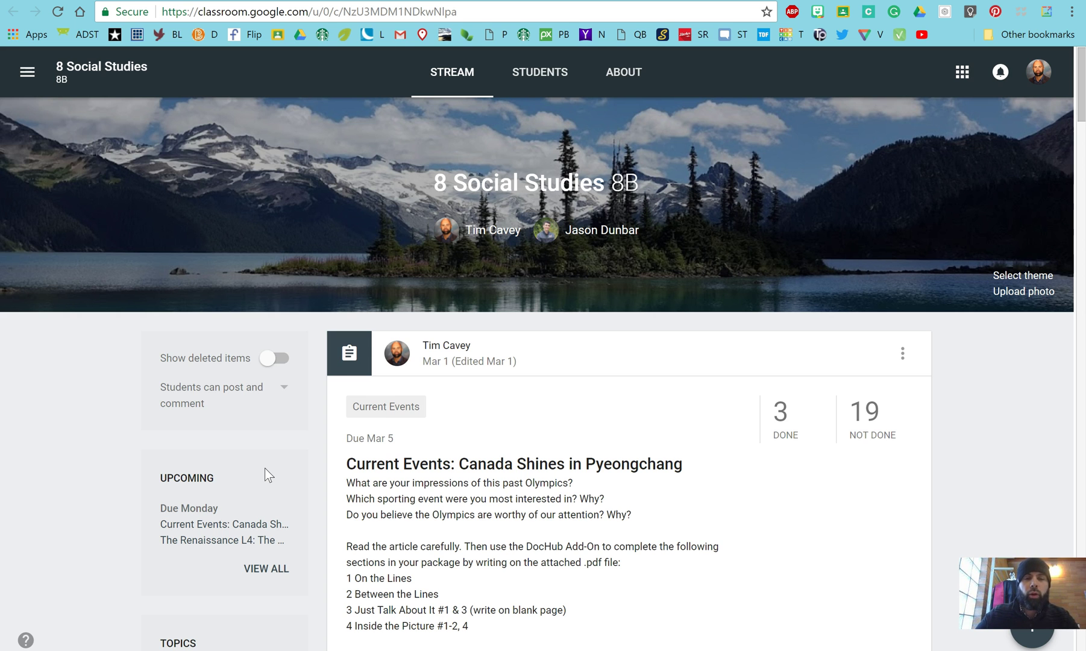
# Scroll down the Olympics assignment post to view its attached worksheet PDF.
pyautogui.scroll(-3, 608, 416)
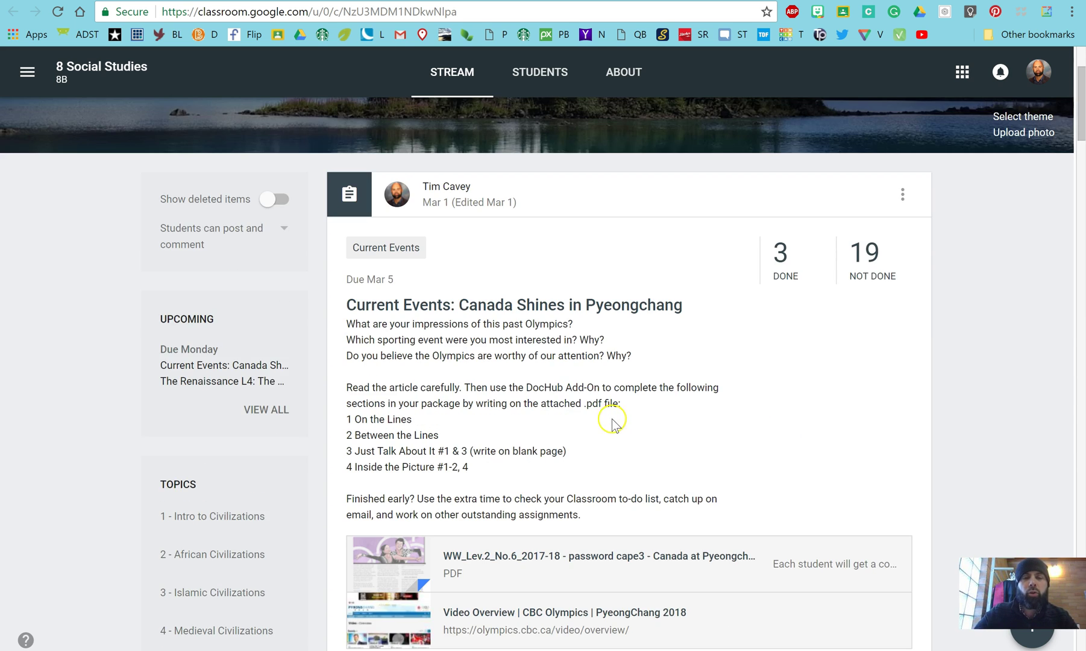
pyautogui.scroll(-1, 612, 422)
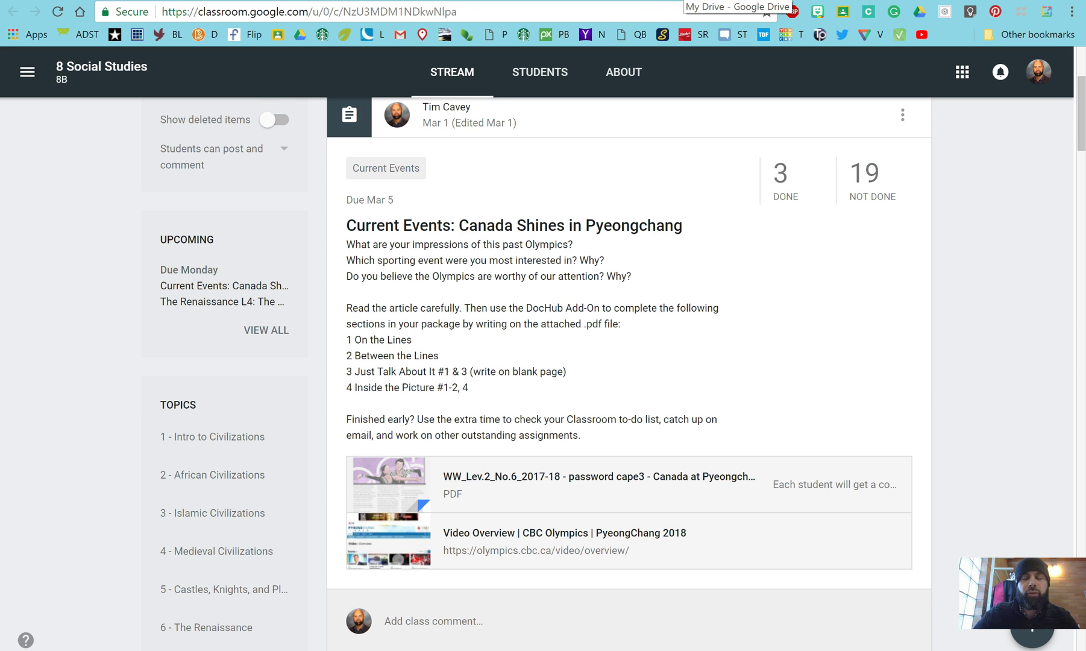
# From My Drive, open the Canada at Pyeongchang worksheet PDF with DocHub - View, Edit & Sign PDFs.
pyautogui.click(735, 0)
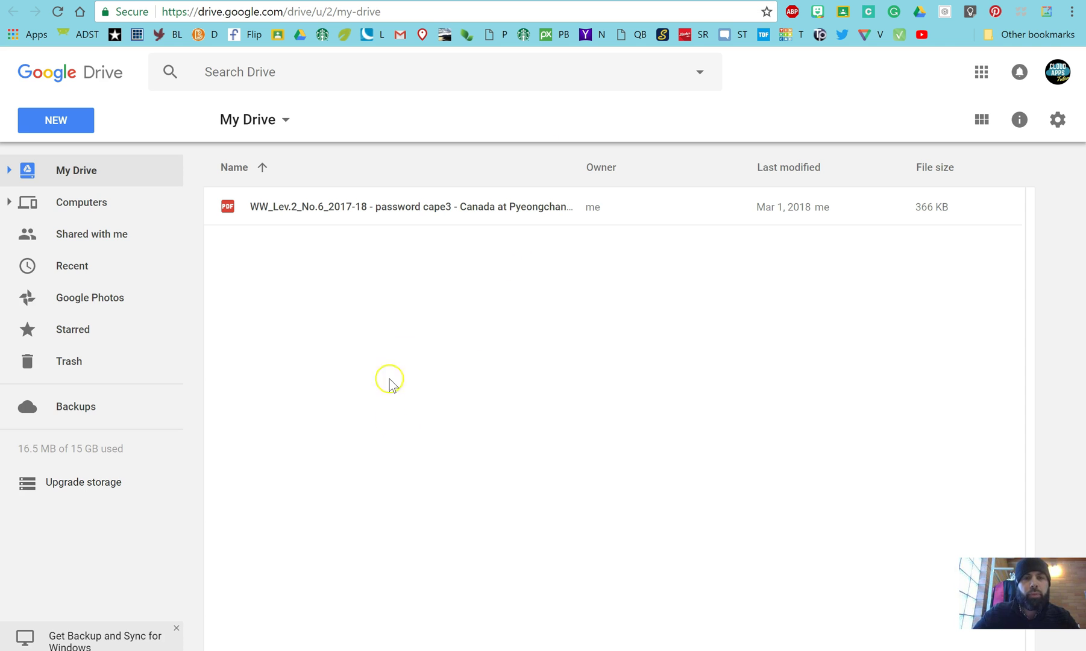
pyautogui.rightClick(460, 210)
pyautogui.moveTo(547, 268)
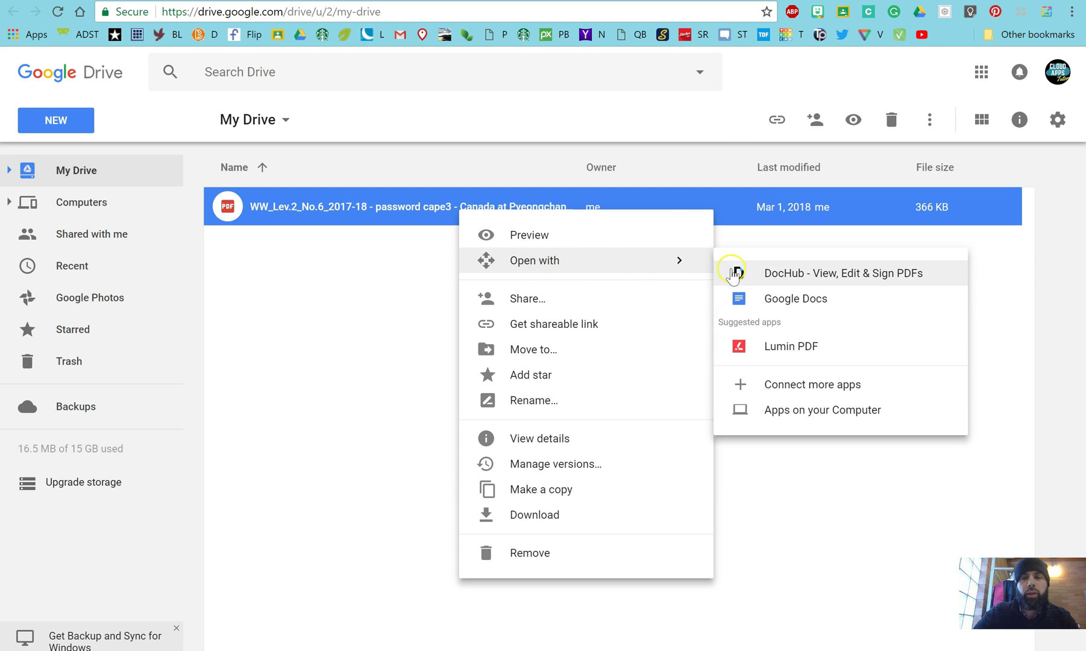
pyautogui.click(367, 247)
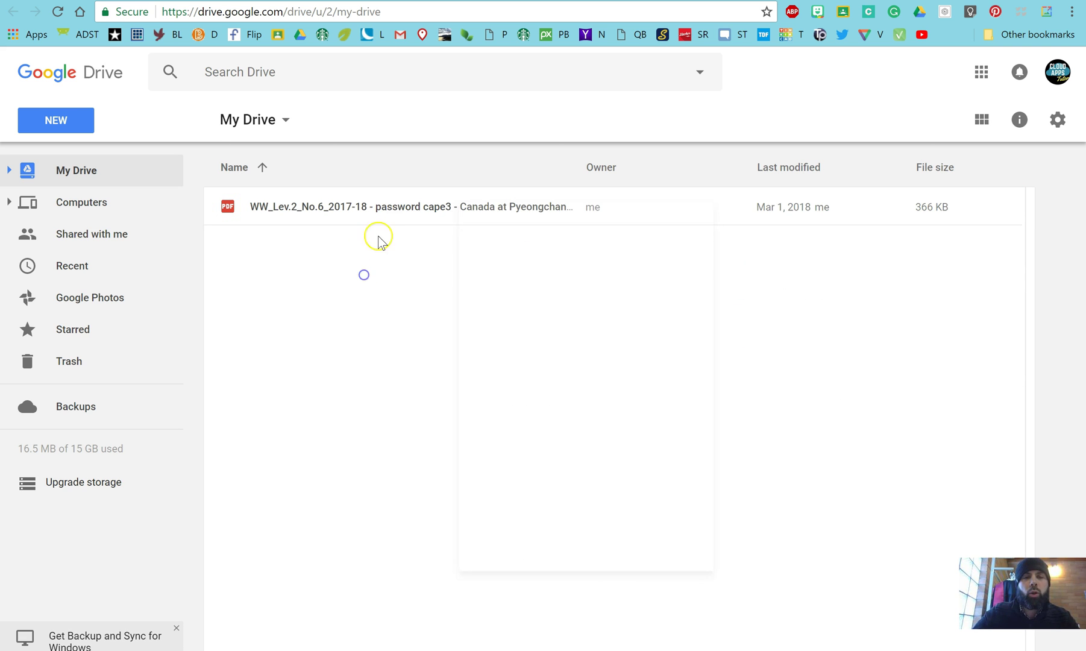
pyautogui.doubleClick(398, 206)
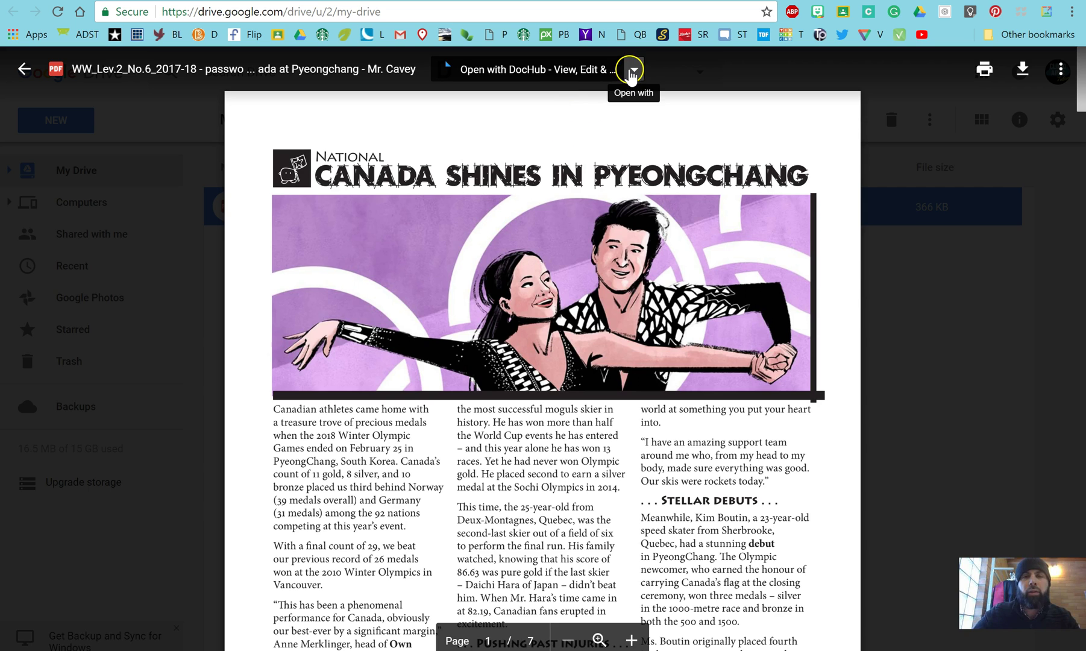
pyautogui.click(632, 72)
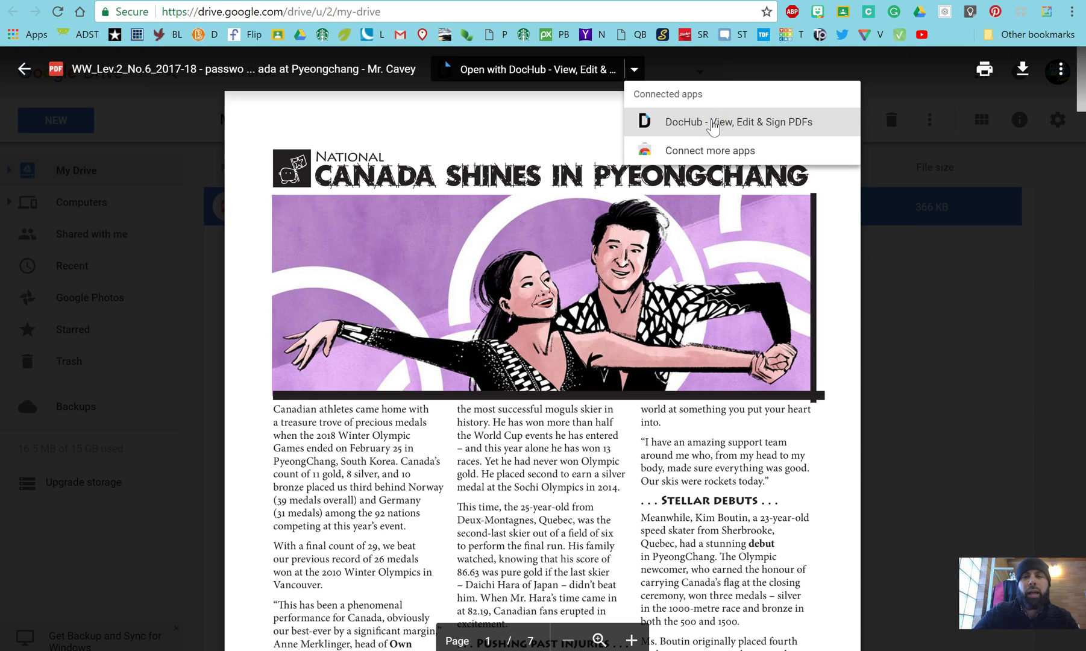
pyautogui.click(713, 124)
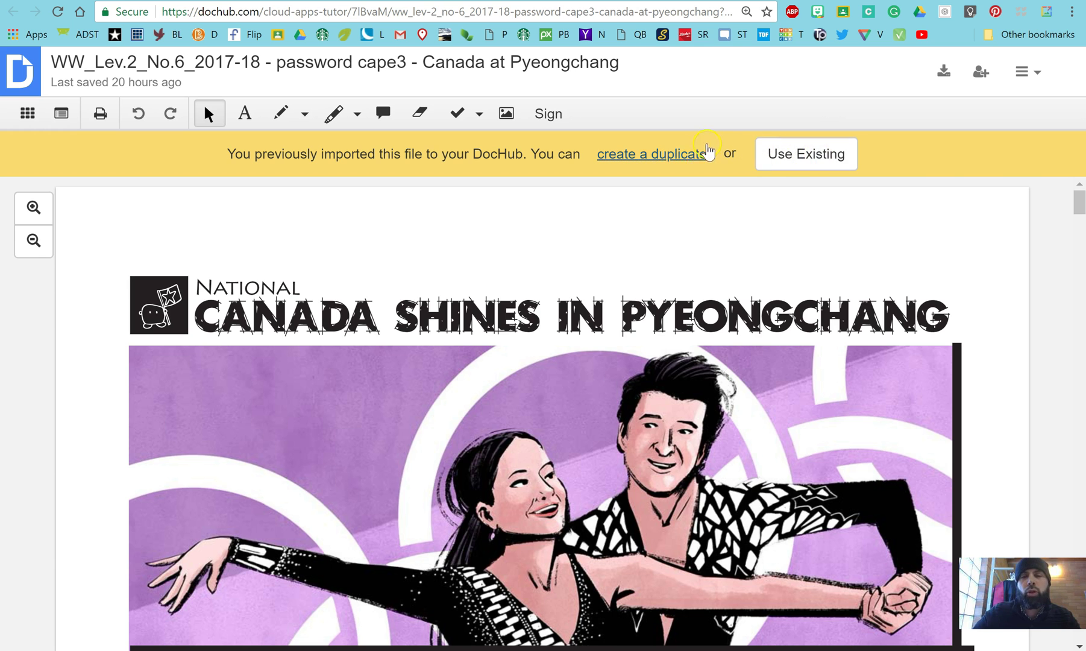
# Choose to create a duplicate of the worksheet and dismiss the 'File not found' error.
pyautogui.click(653, 155)
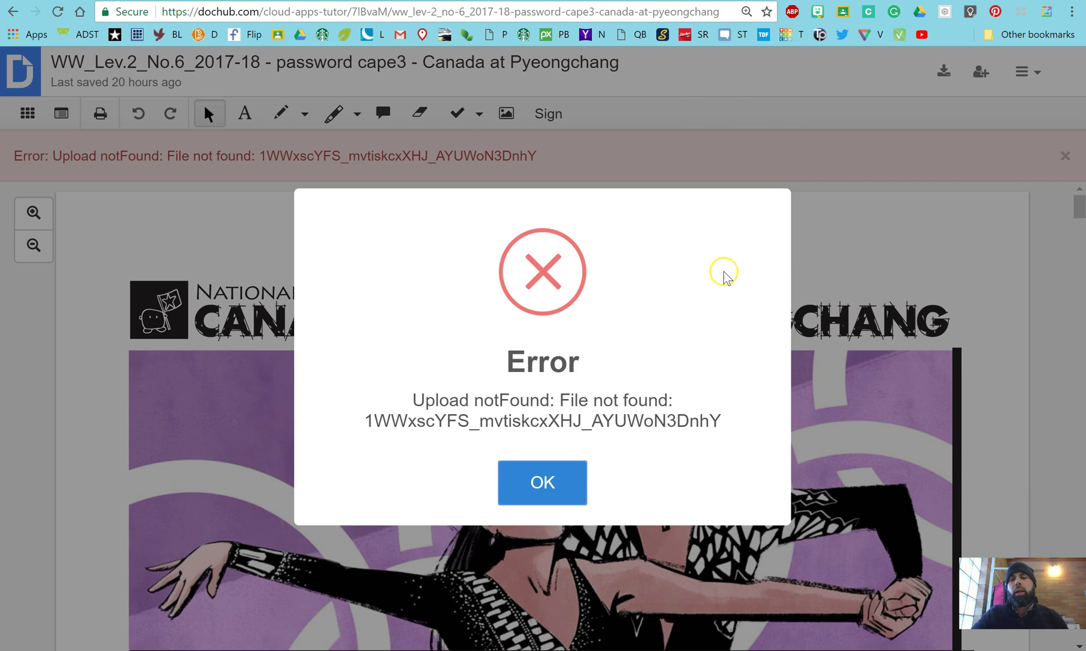
pyautogui.click(539, 483)
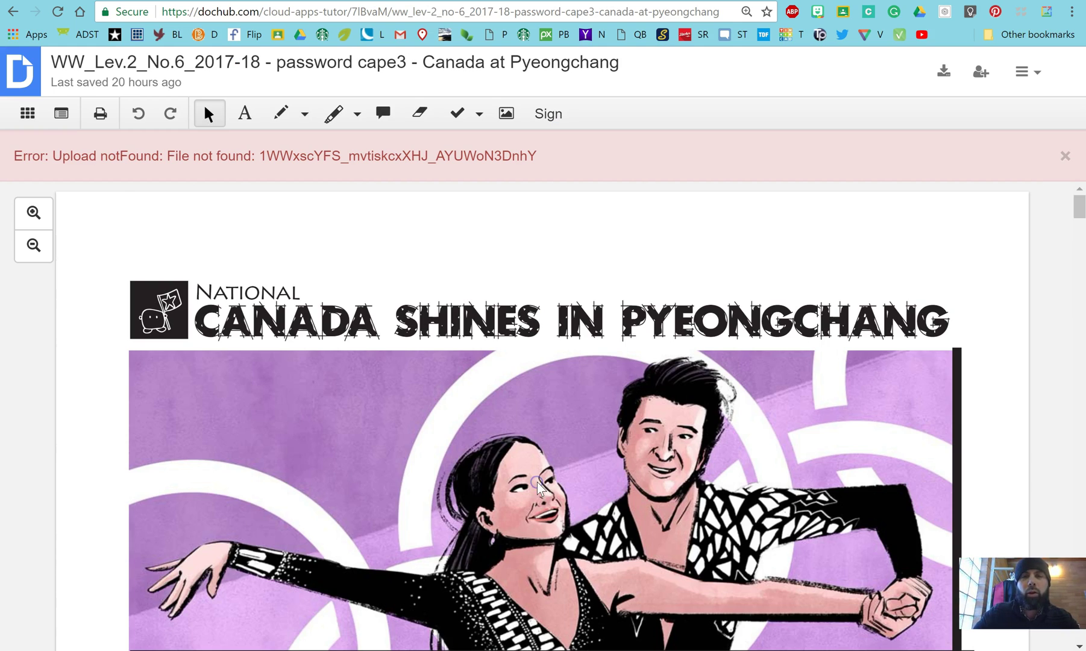
# Paste 'The recent Winter Olympics took place in Pyeongchang, South Korea.' on question 1's answer line.
pyautogui.scroll(-15, 427, 351)
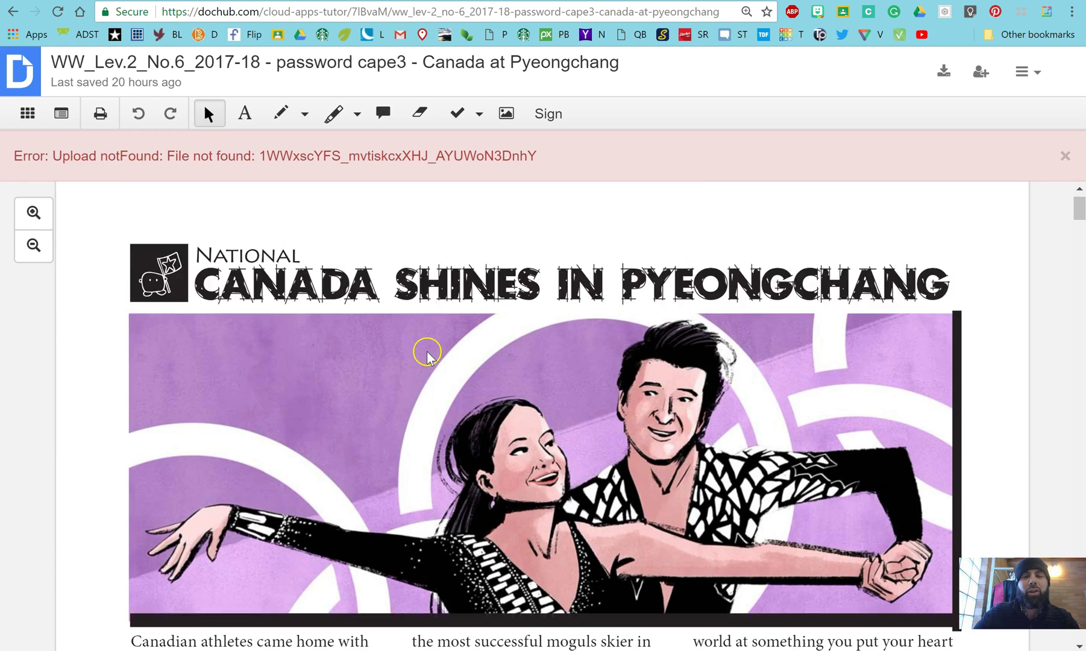
pyautogui.scroll(-20, 430, 360)
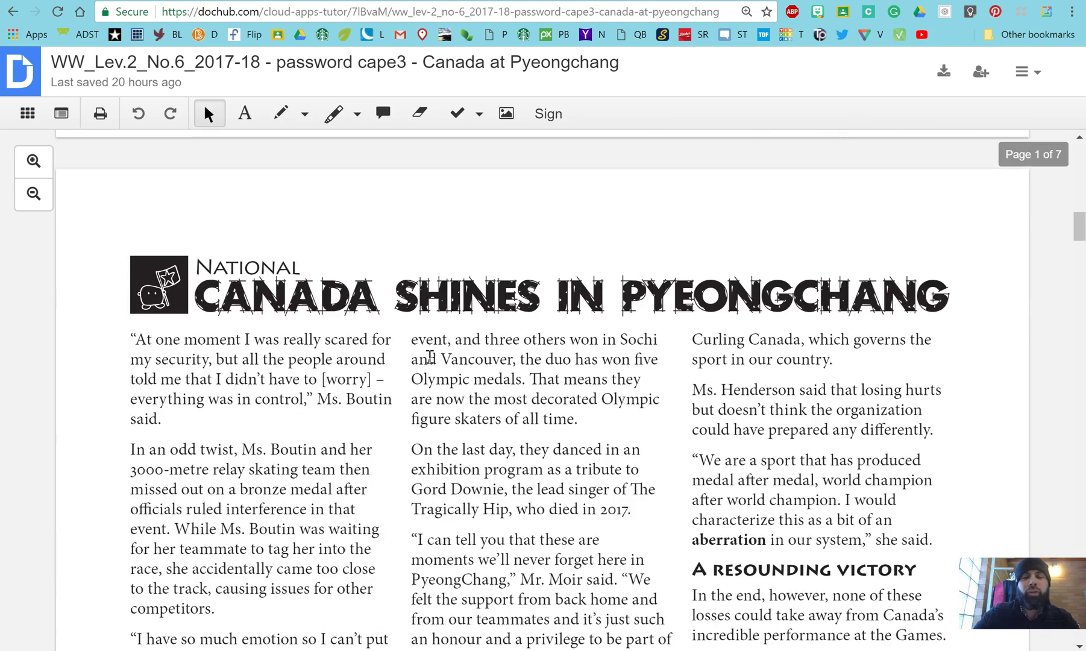
pyautogui.scroll(-5, 429, 370)
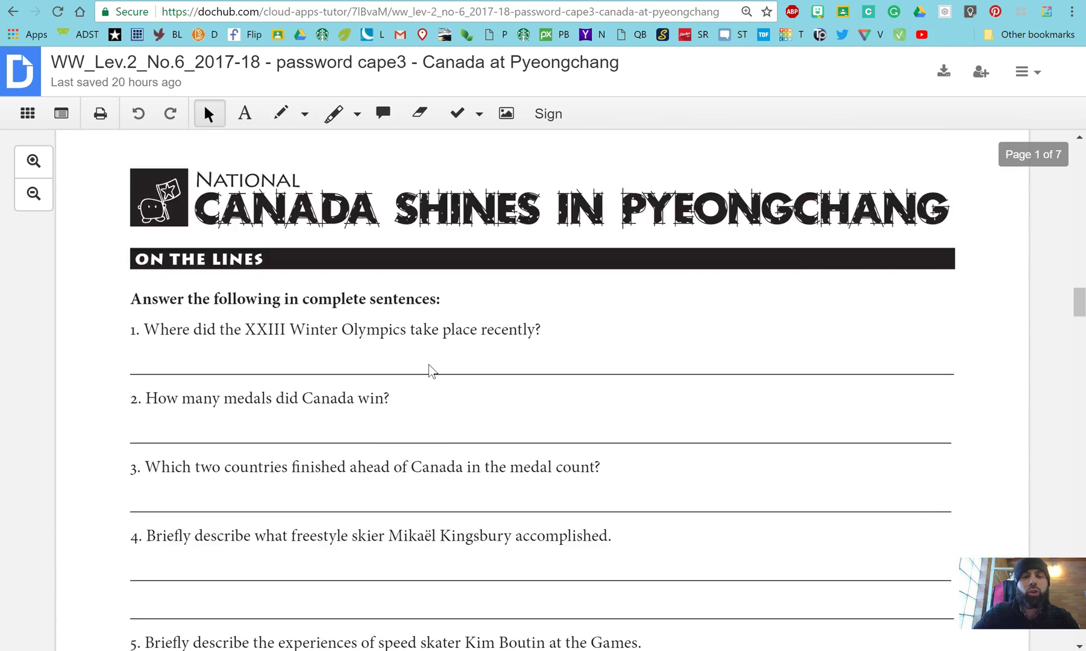
pyautogui.scroll(1, 430, 370)
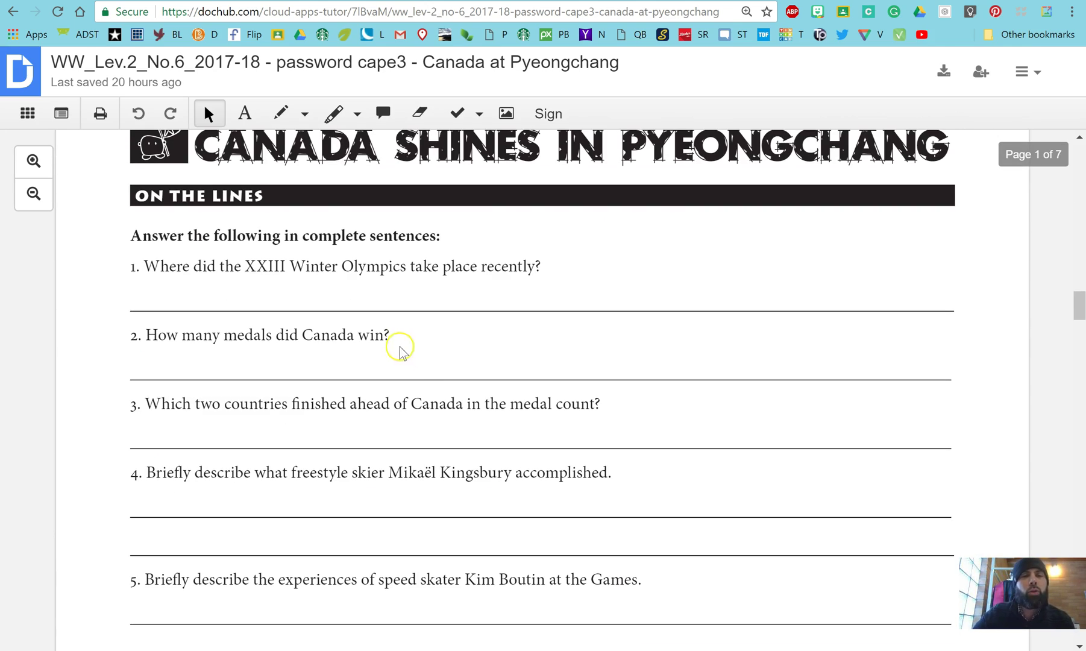
pyautogui.write('The recent Winter Olympics took place in Pyeongchang, South Korea.')
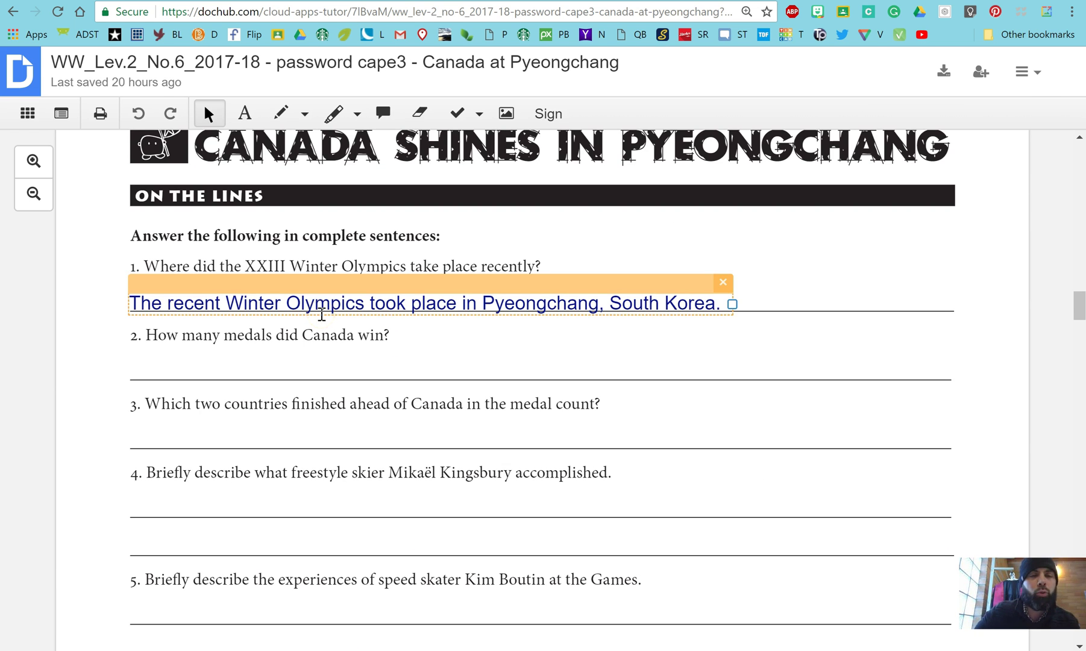
pyautogui.click(285, 337)
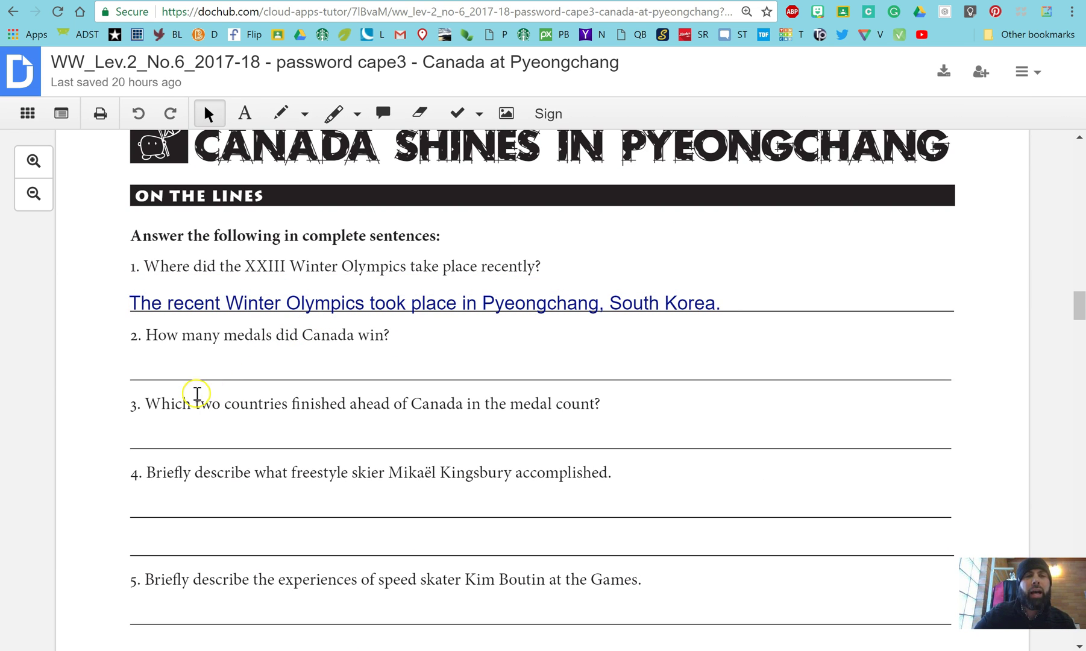
pyautogui.click(205, 308)
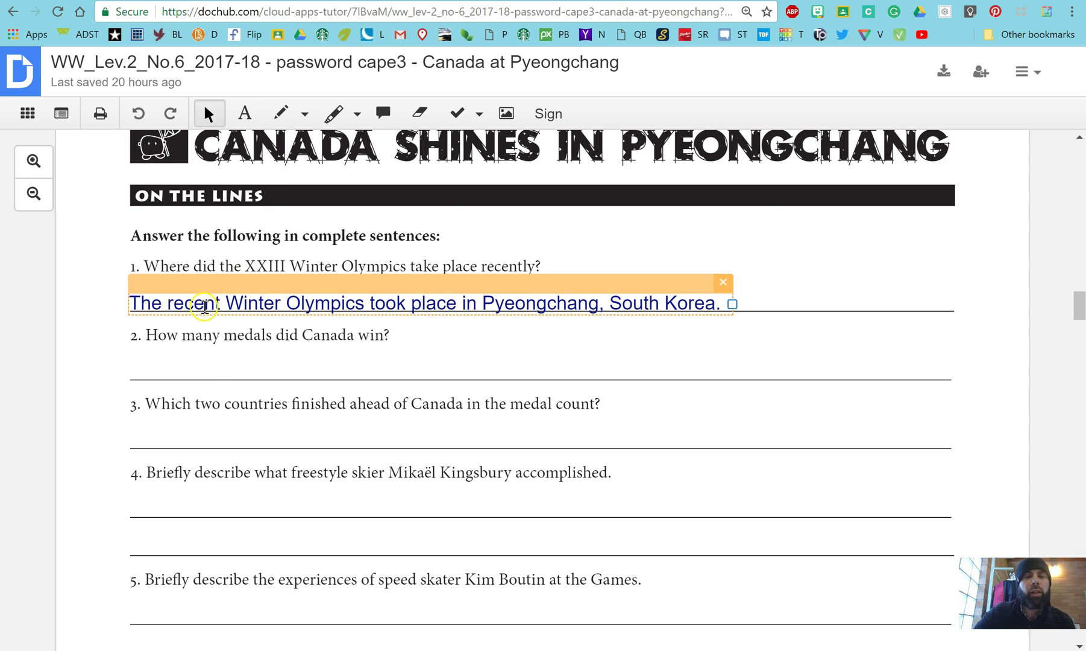
pyautogui.click(222, 267)
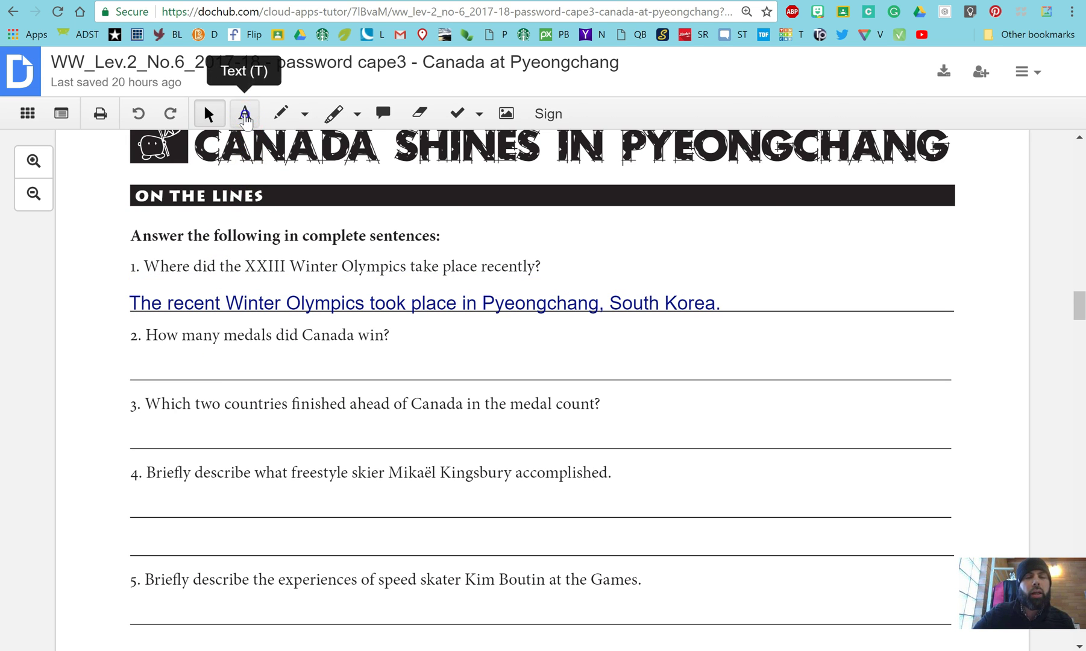
# Answer question 2 with 'Canada won 29 medals at the Olympics.' and question 3 with 'Norway and Germany finished ahead of Canada.'.
pyautogui.click(244, 115)
pyautogui.click(141, 379)
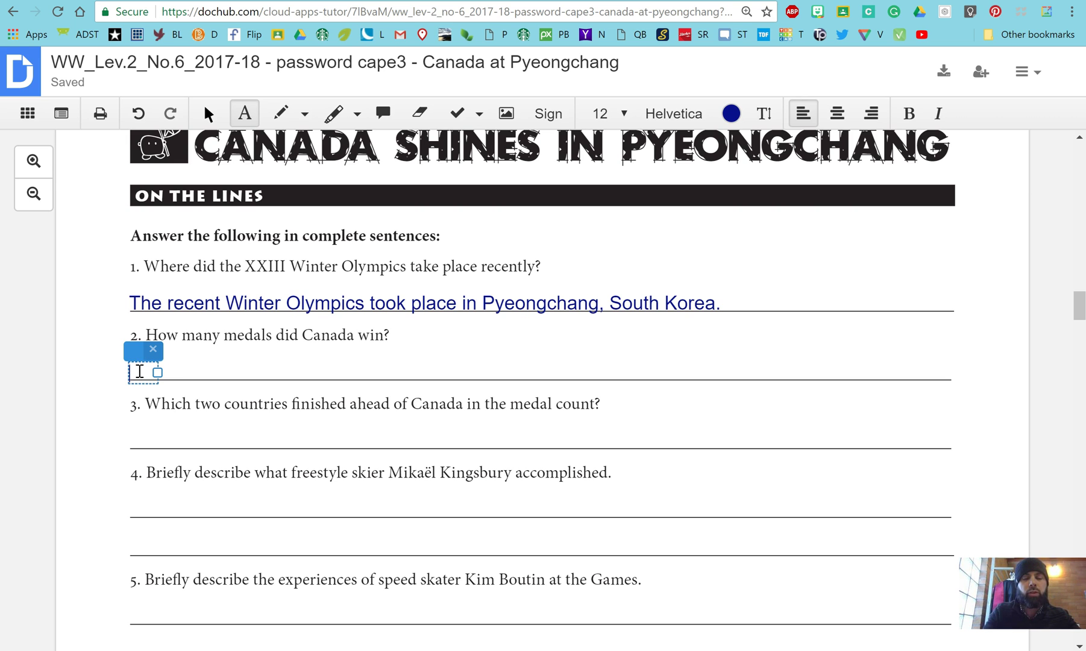
pyautogui.write('Canada')
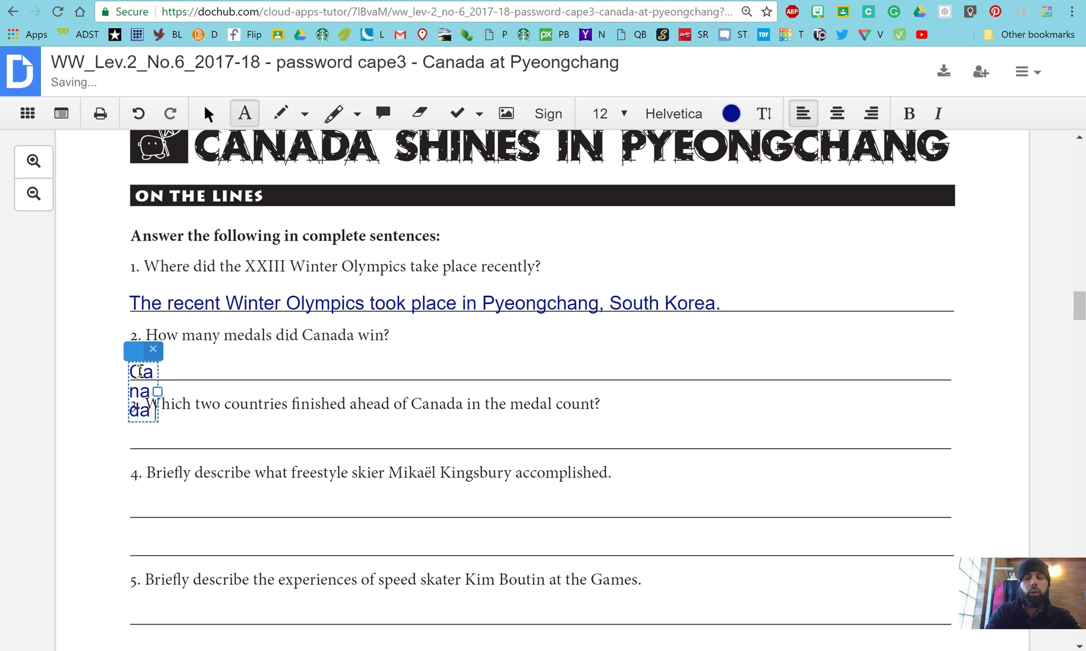
pyautogui.write(' won 29')
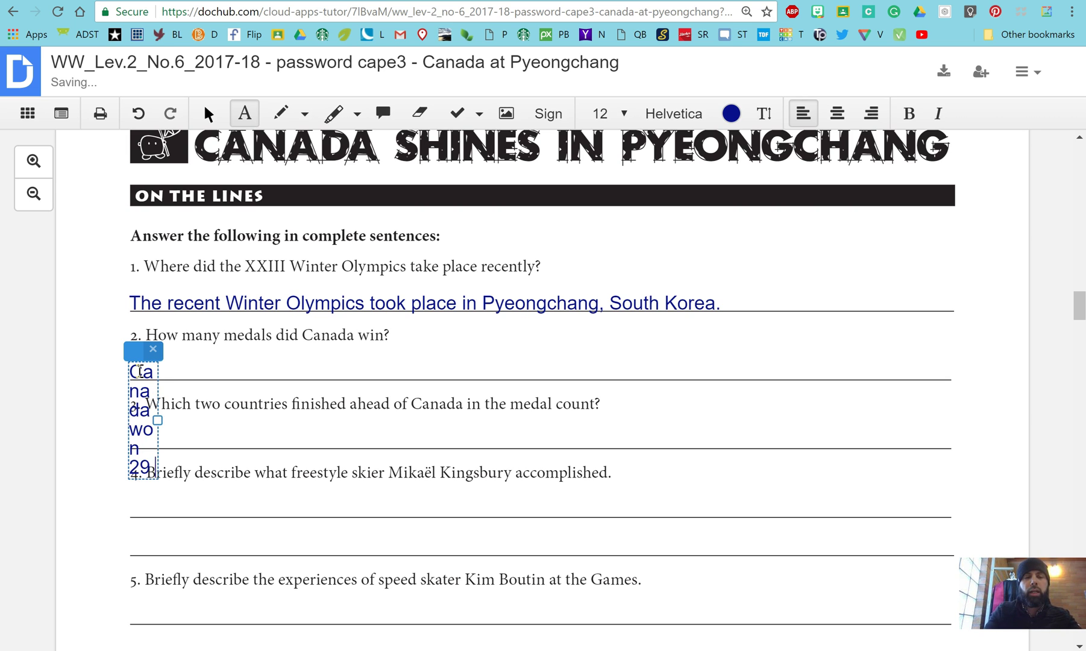
pyautogui.write(' medals at t')
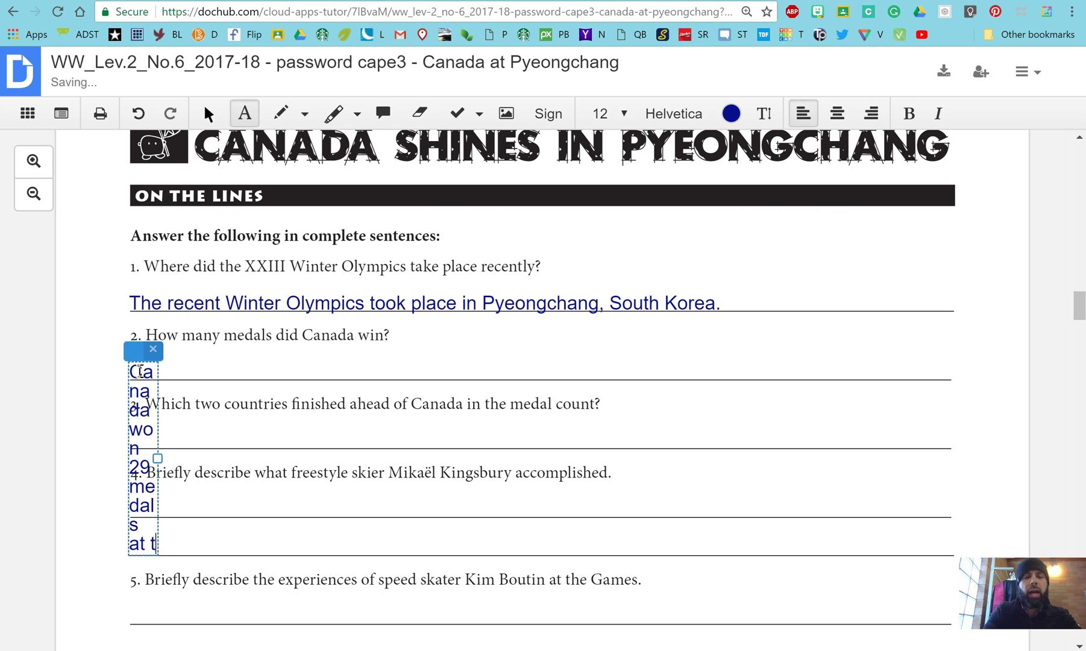
pyautogui.write('he Olympics.')
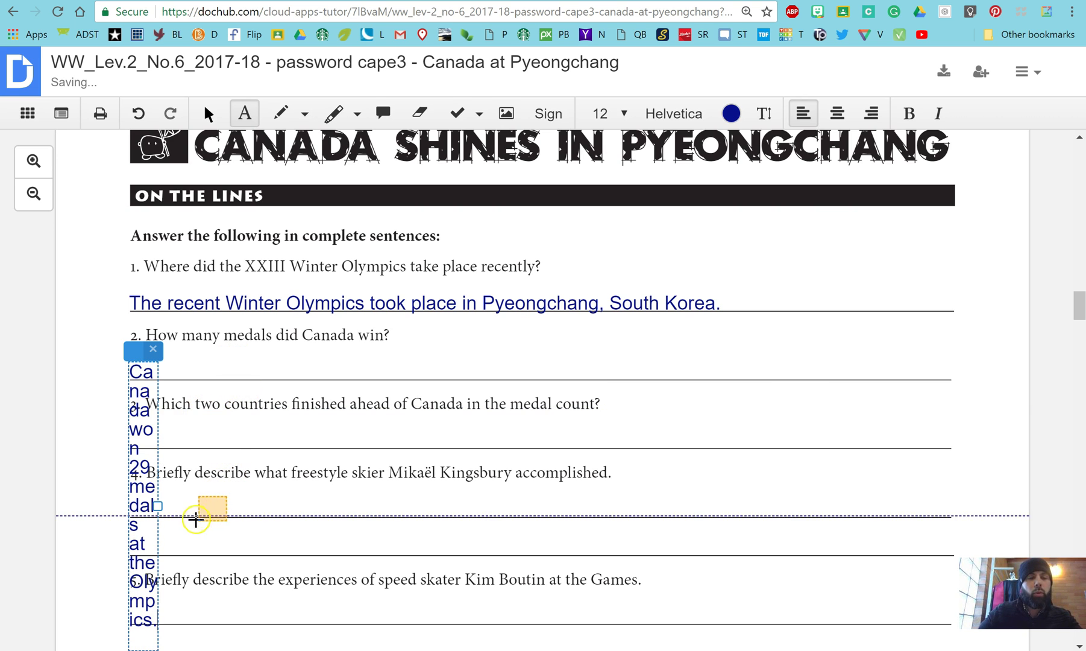
pyautogui.moveTo(156, 507); pyautogui.dragTo(926, 415)
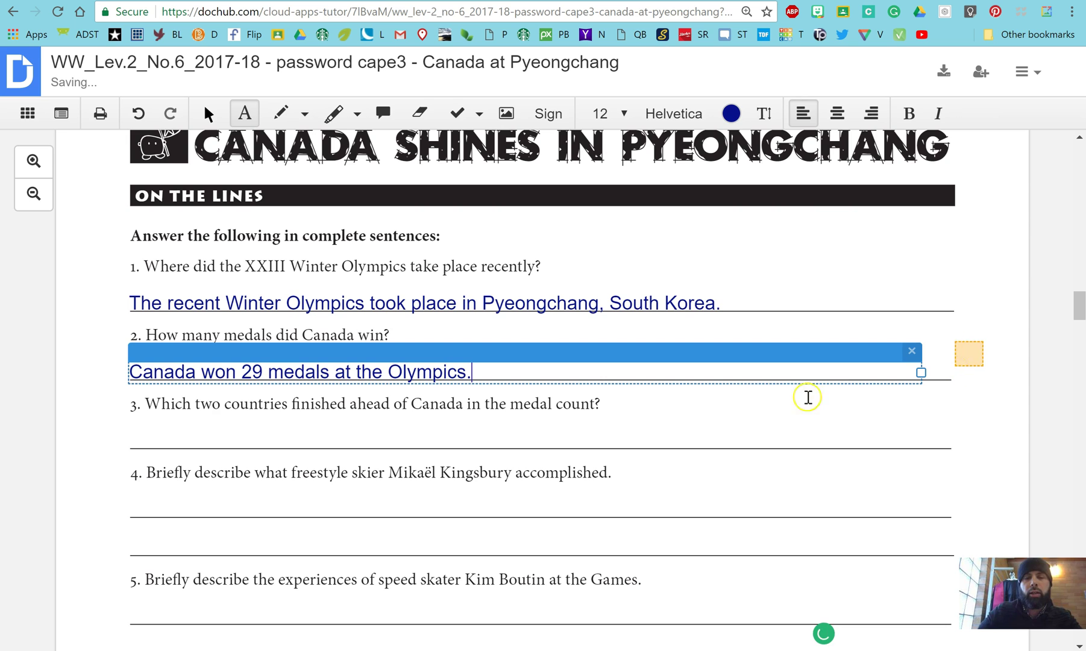
pyautogui.click(133, 446)
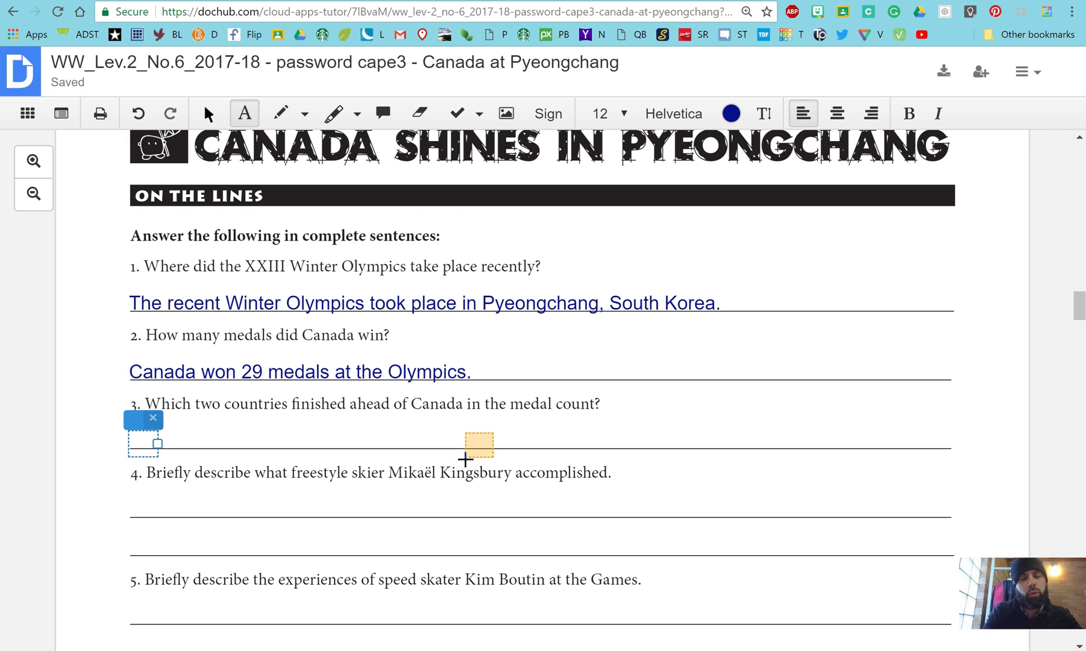
pyautogui.write('Norway ')
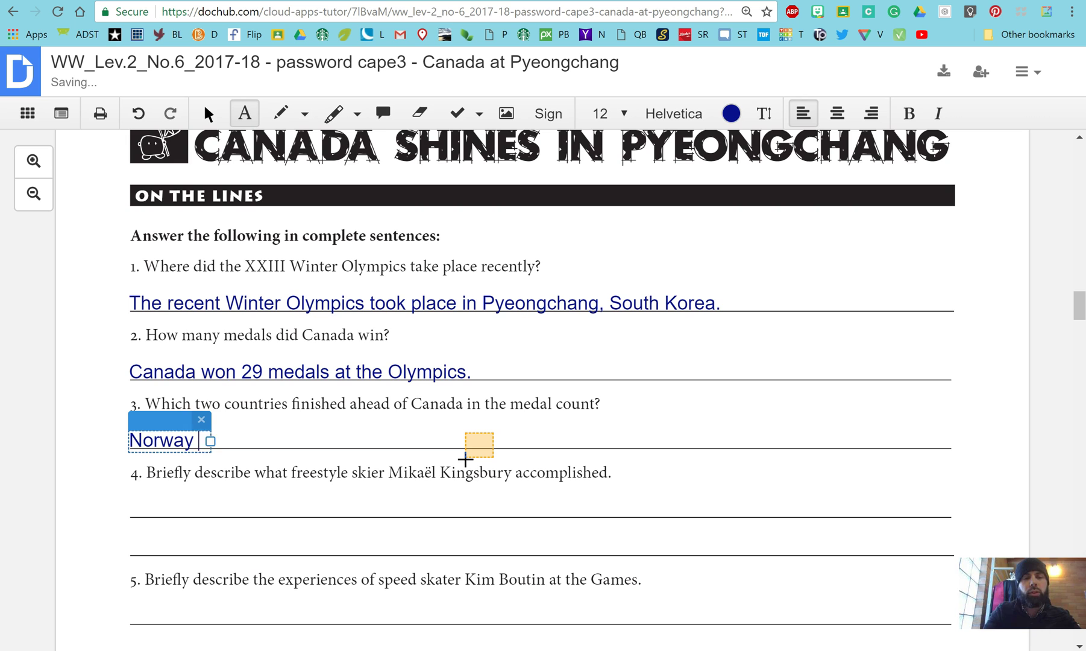
pyautogui.write('and German')
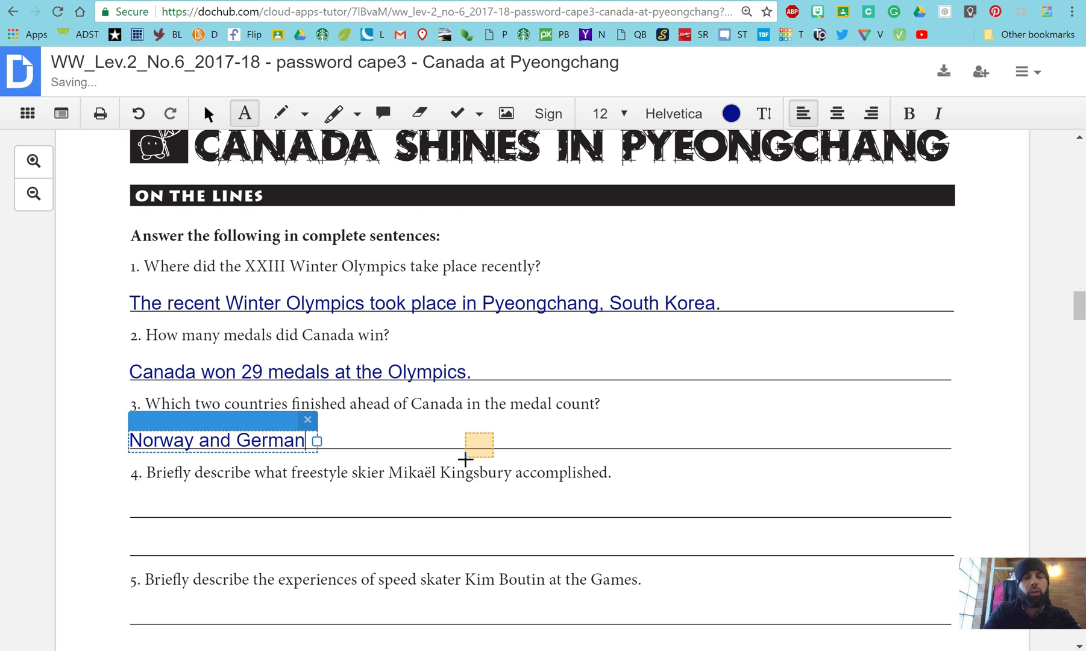
pyautogui.write('y finished ahe')
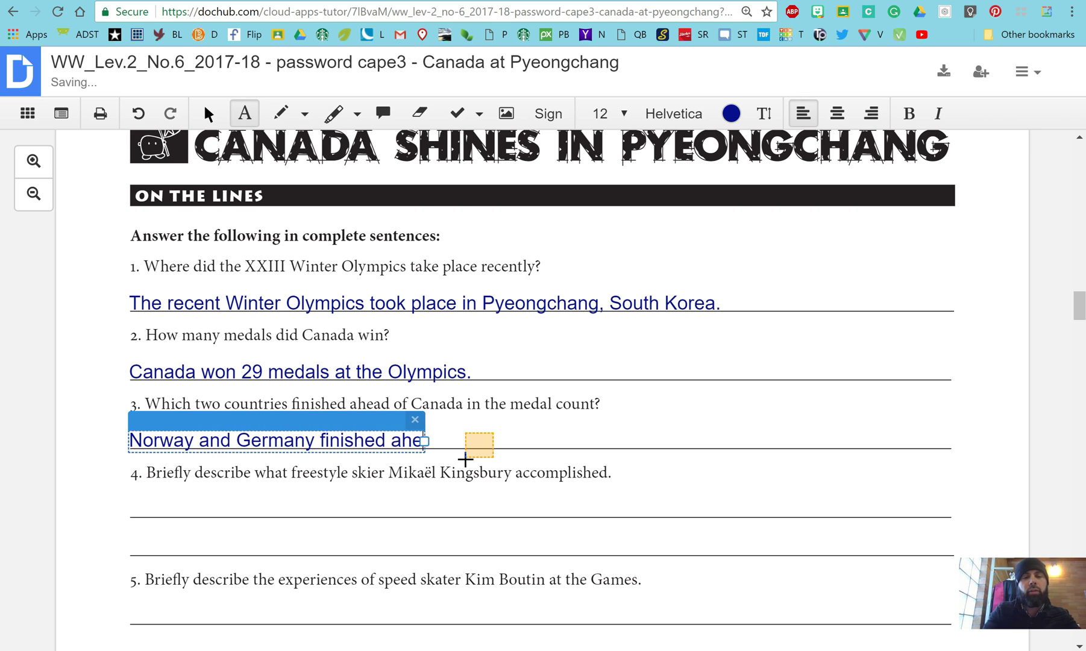
pyautogui.write('ad of Canada.')
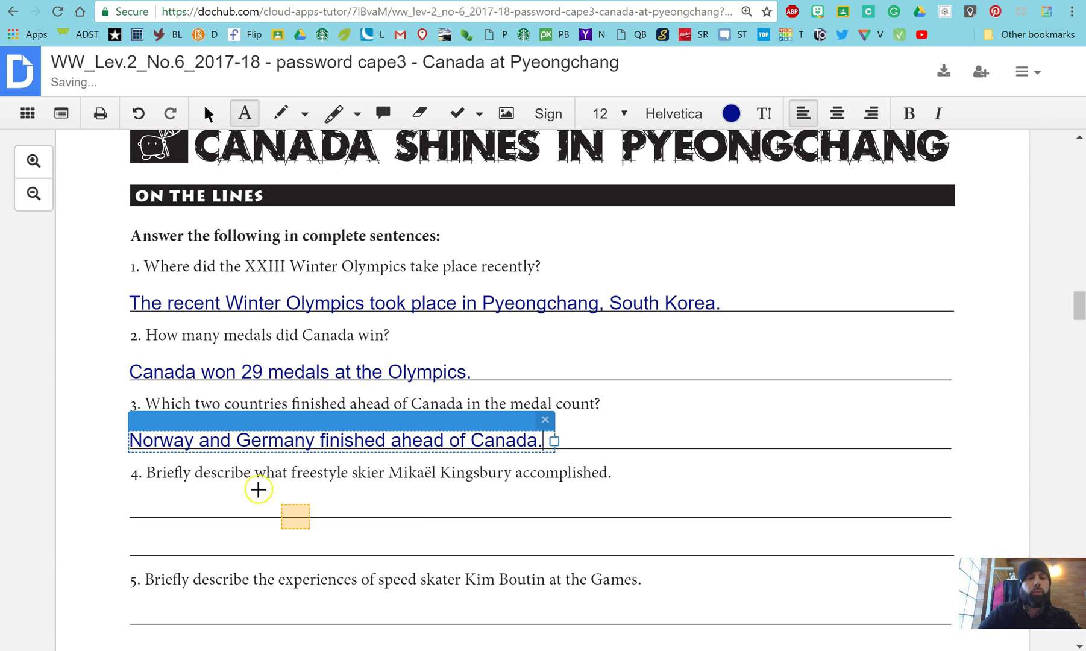
# Scroll past page 3 to the four Just Talk About It questions on page 4.
pyautogui.scroll(-4, 284, 489)
pyautogui.scroll(-15, 377, 463)
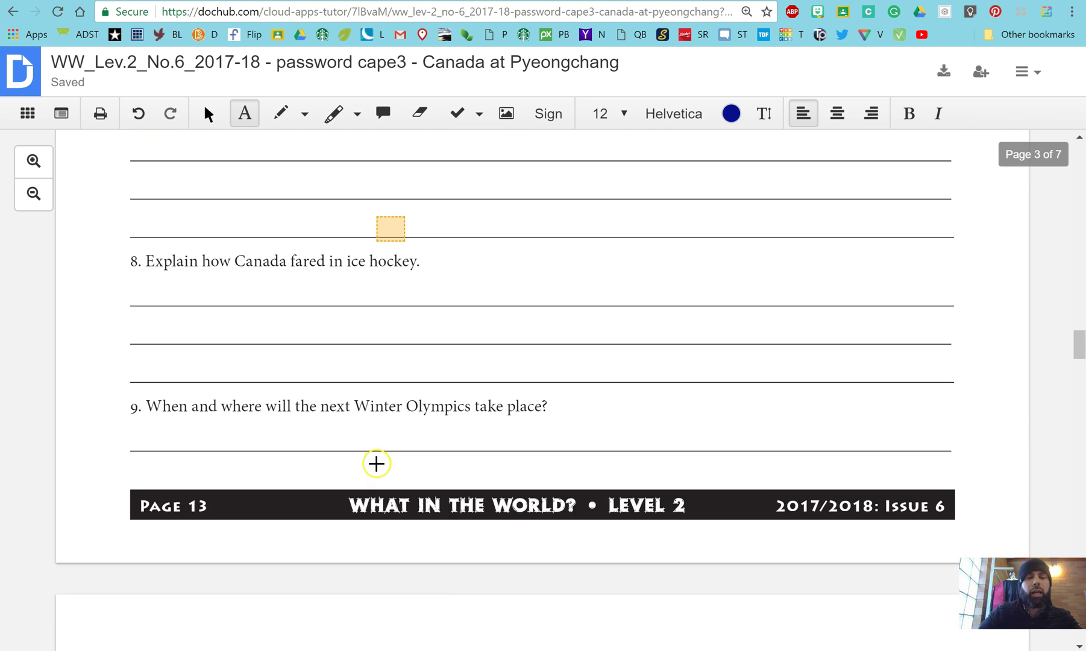
pyautogui.scroll(-1, 368, 451)
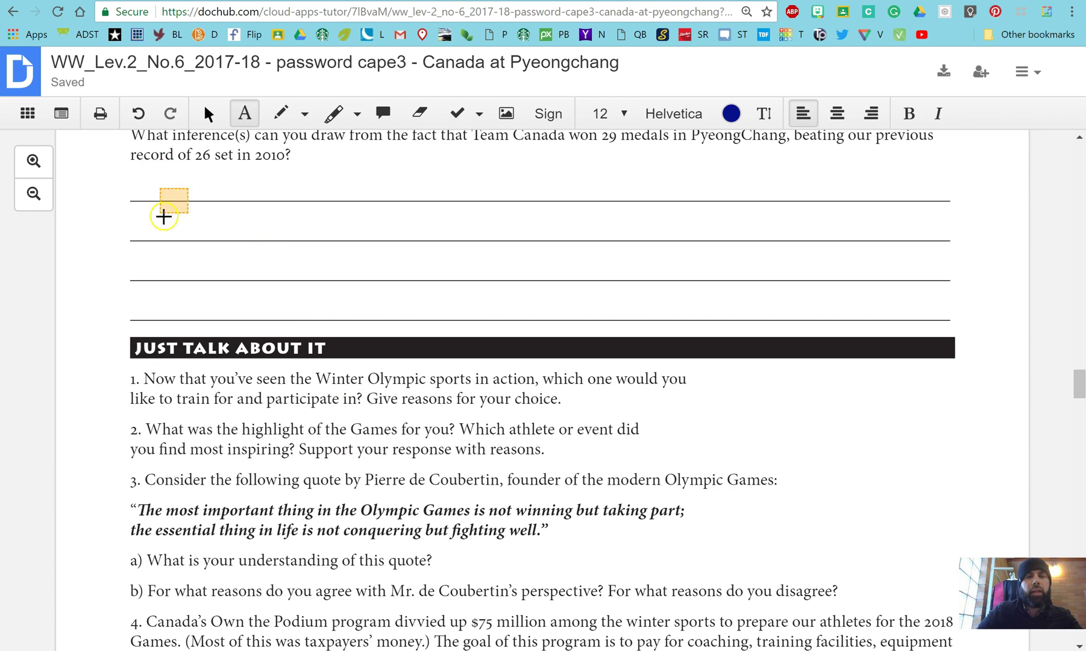
pyautogui.scroll(3, 308, 335)
pyautogui.scroll(-4, 301, 349)
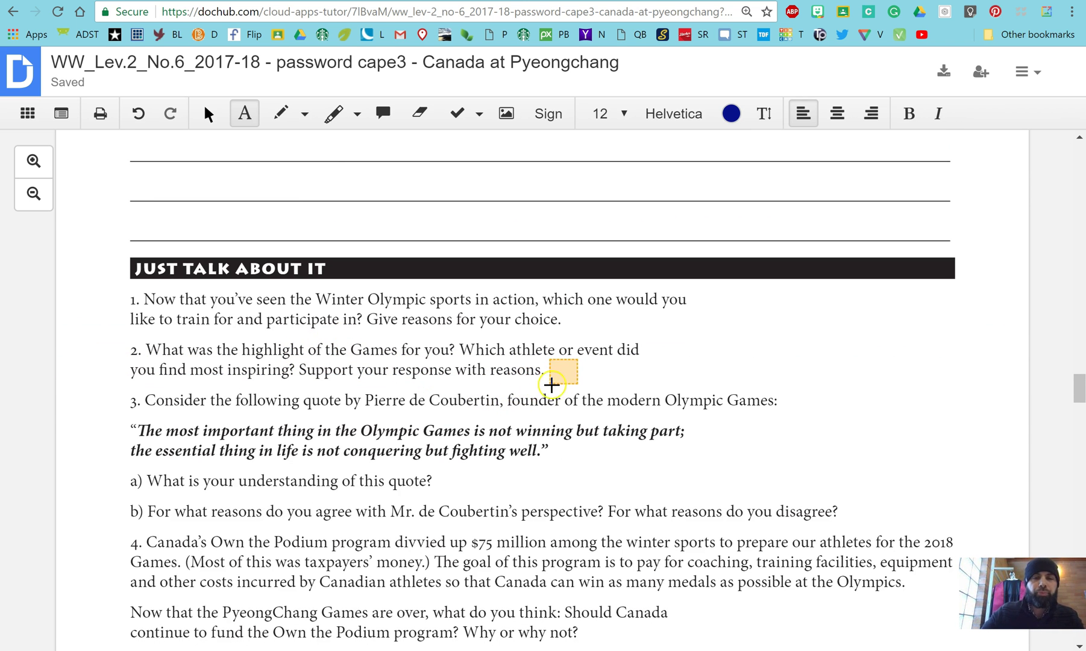
pyautogui.scroll(-1, 565, 389)
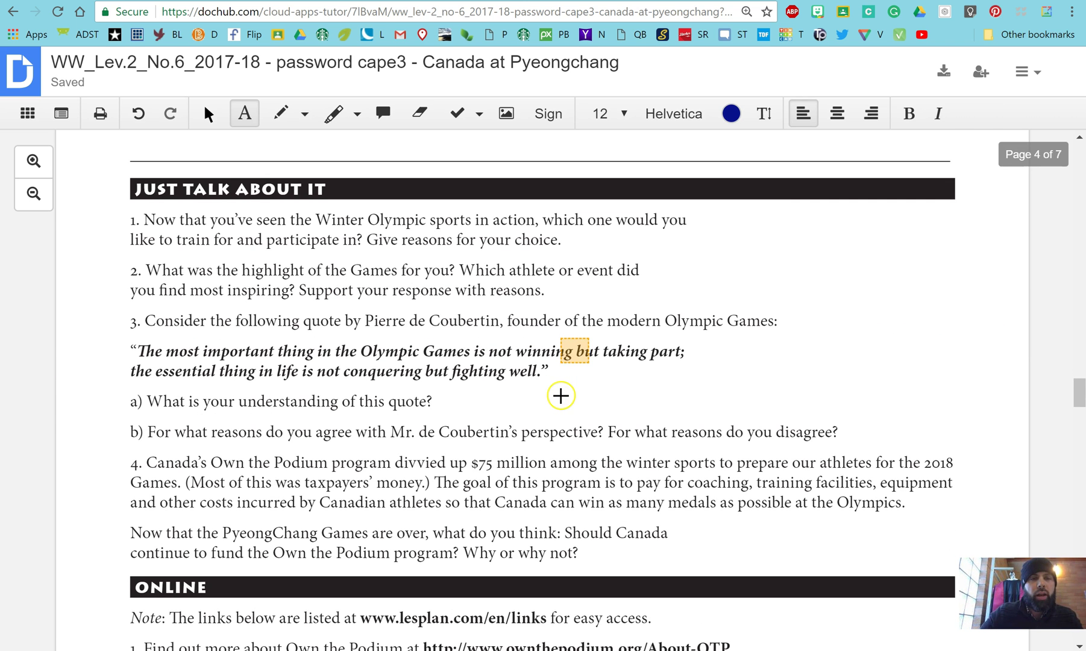
# Insert a blank page after page 4 and delete the accidental extra blank page.
pyautogui.click(27, 115)
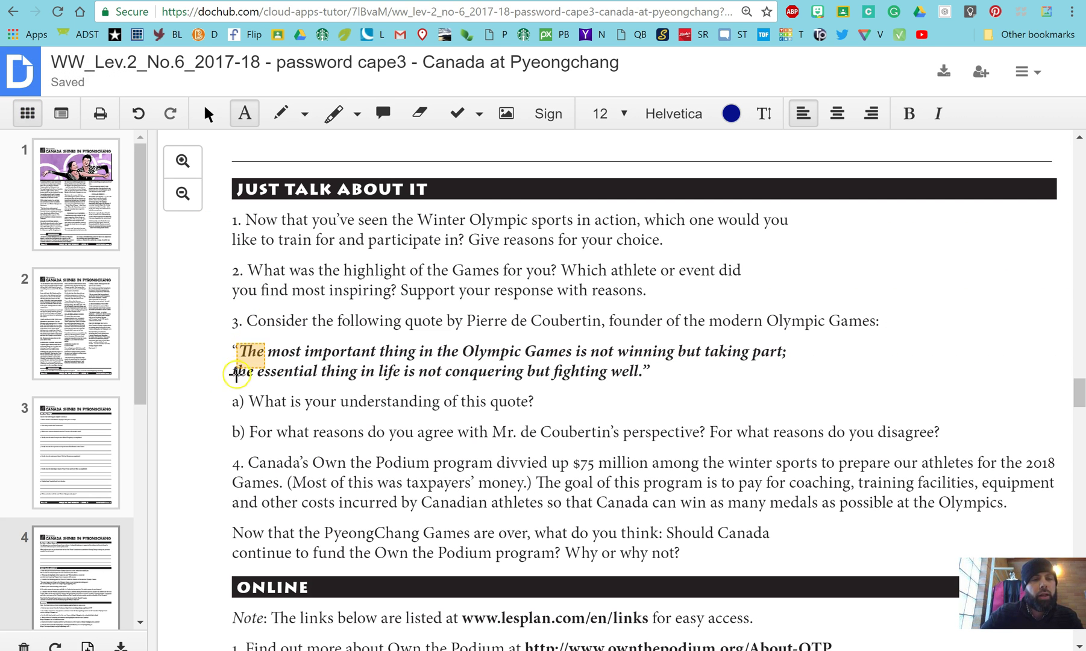
pyautogui.scroll(-4, 83, 541)
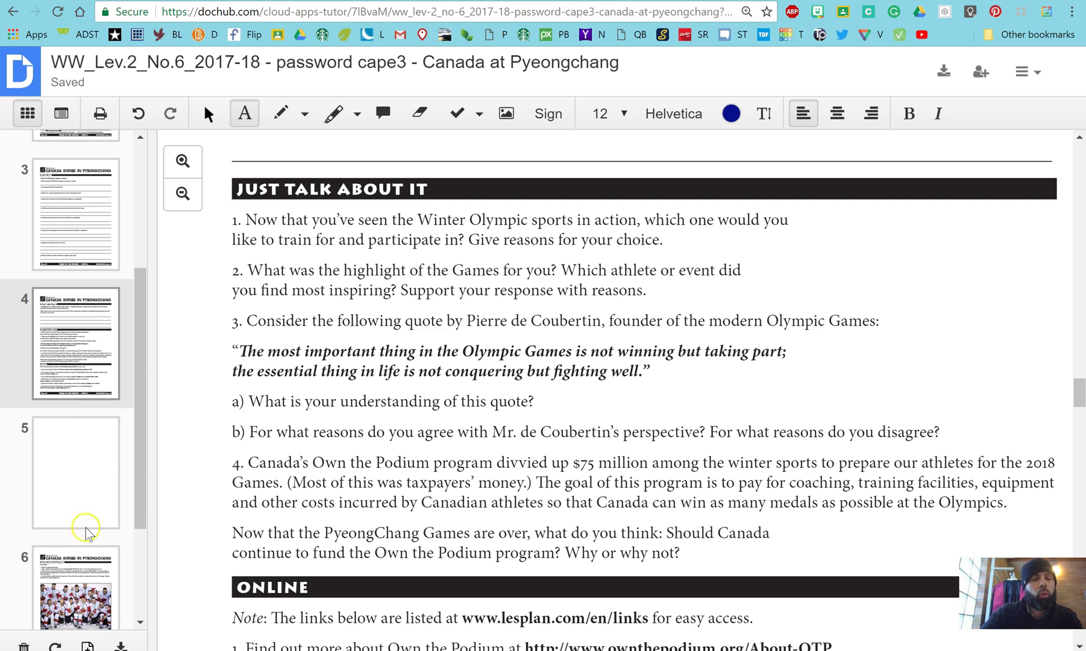
pyautogui.rightClick(76, 356)
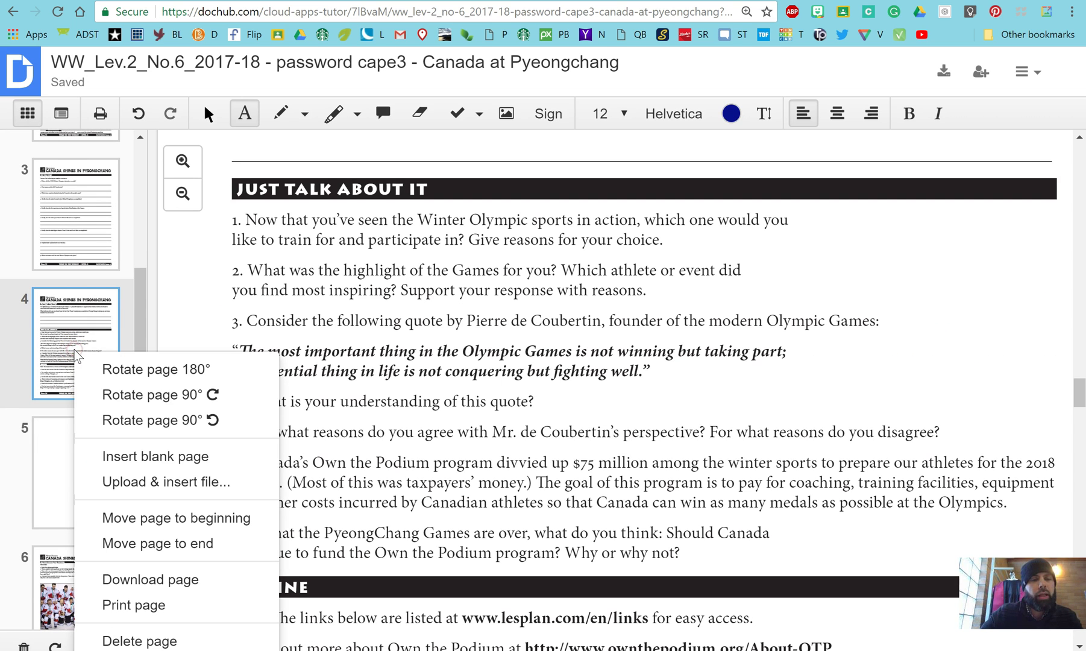
pyautogui.click(144, 458)
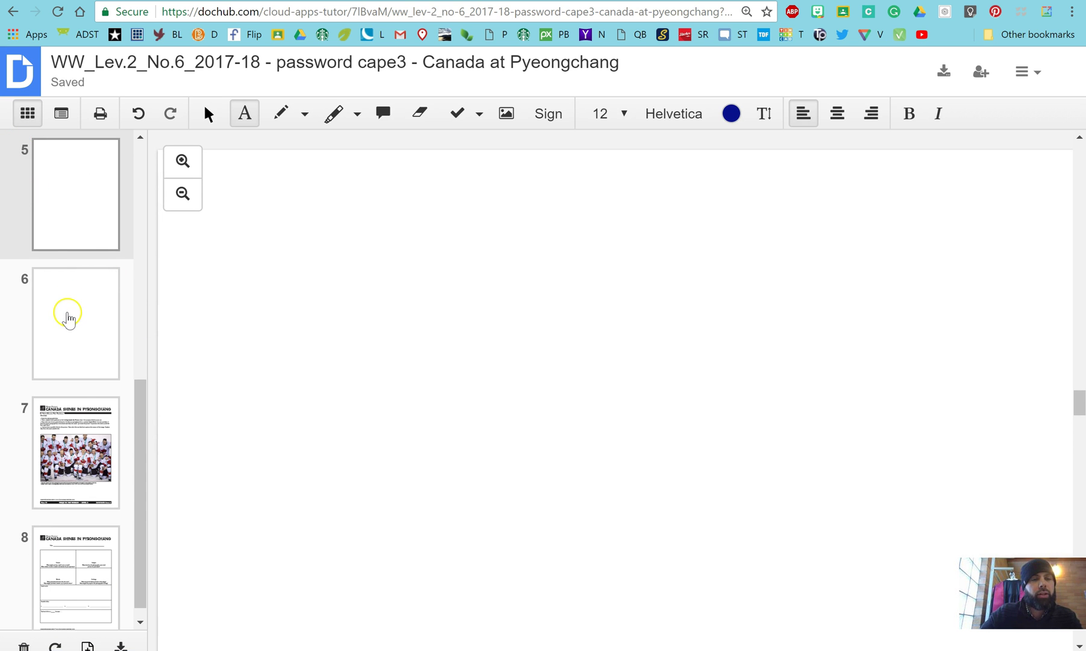
pyautogui.rightClick(68, 318)
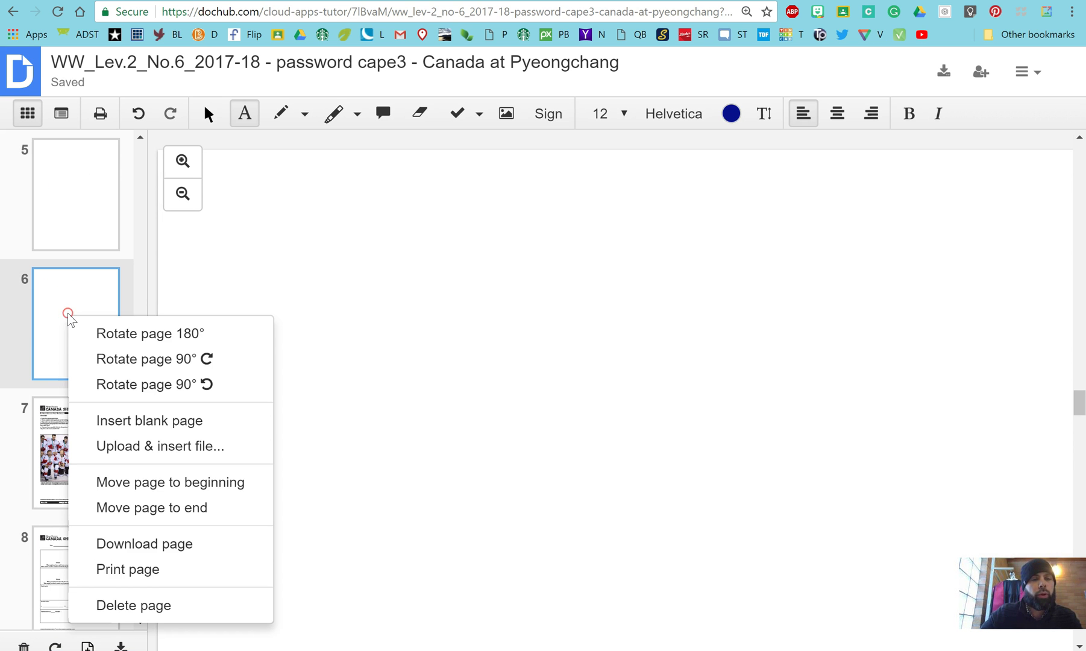
pyautogui.click(169, 605)
pyautogui.click(502, 482)
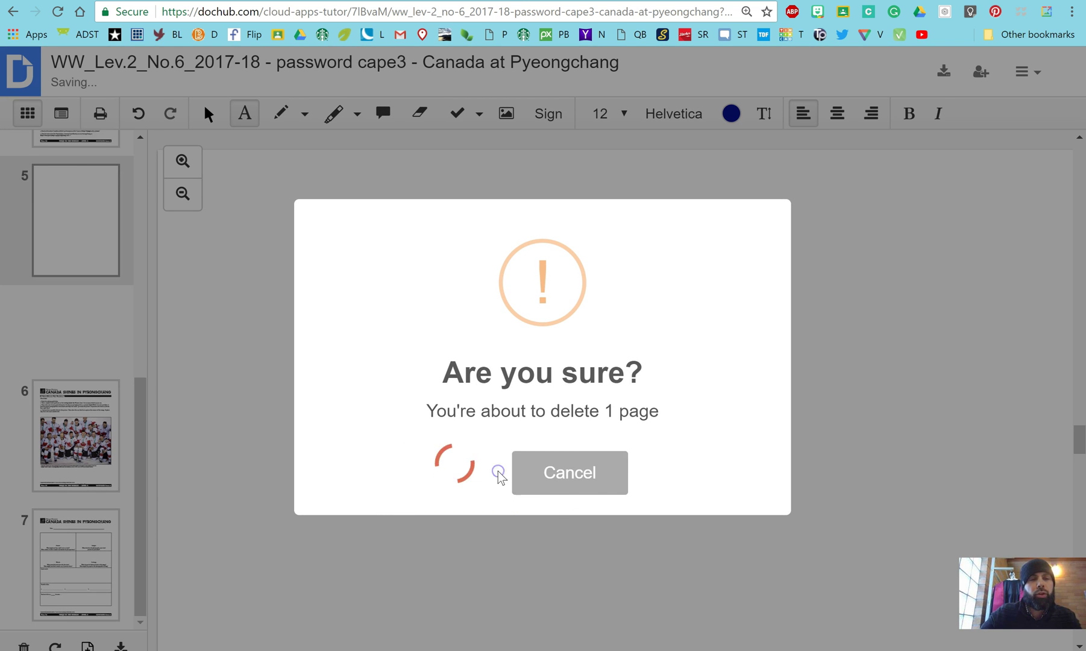
pyautogui.click(65, 294)
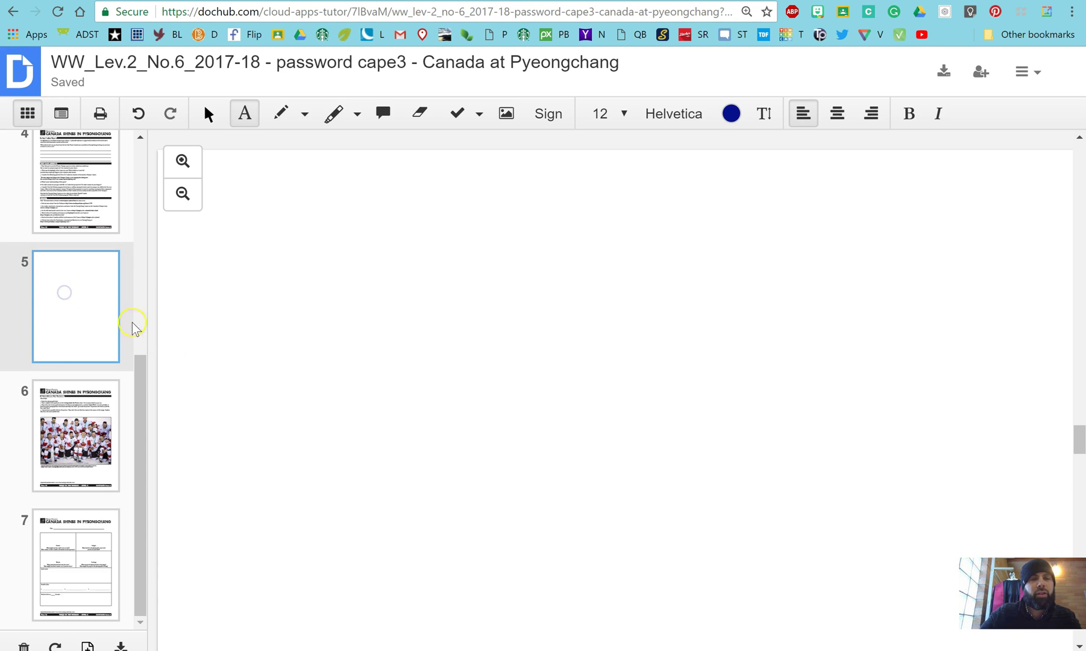
# Add a text box near the top of page 5 starting with '1.'.
pyautogui.click(247, 120)
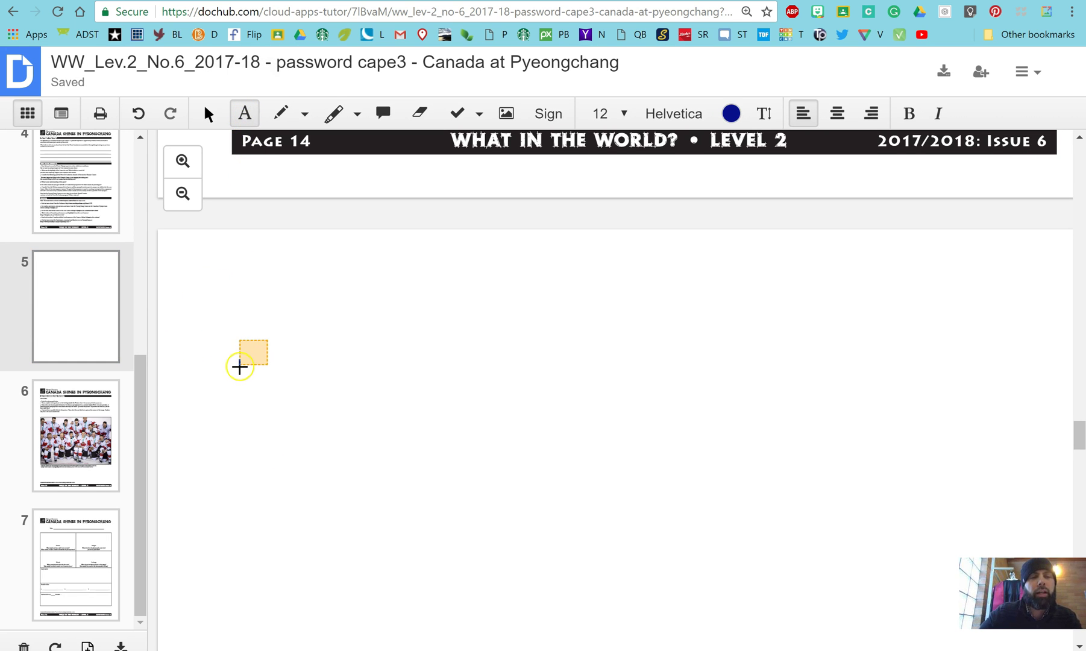
pyautogui.click(269, 383)
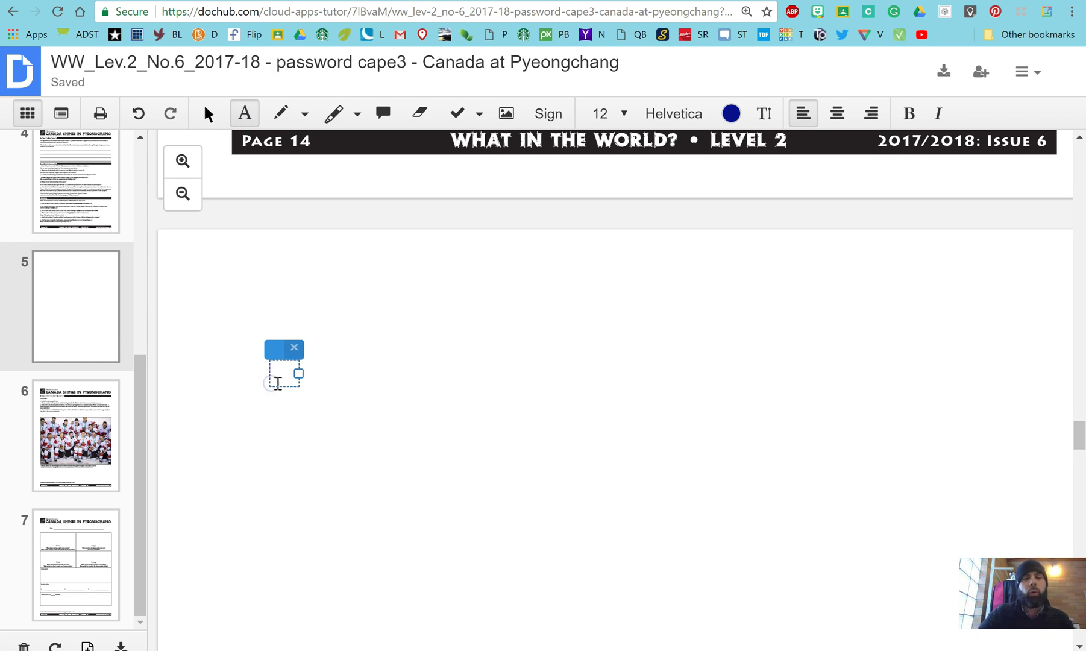
pyautogui.write('1.')
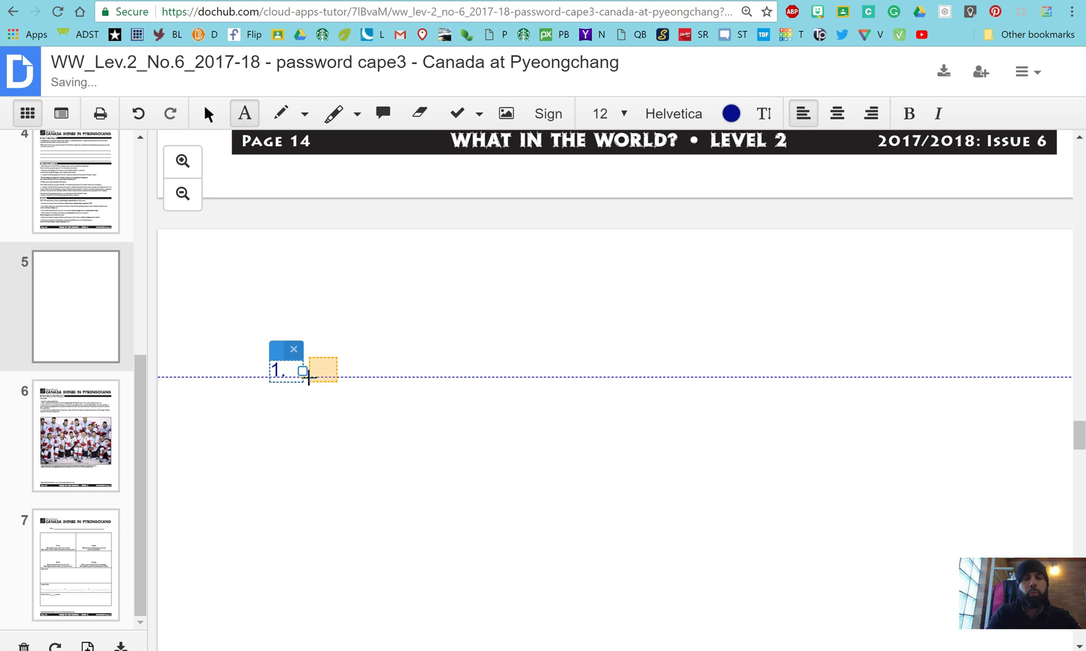
pyautogui.scroll(7, 579, 410)
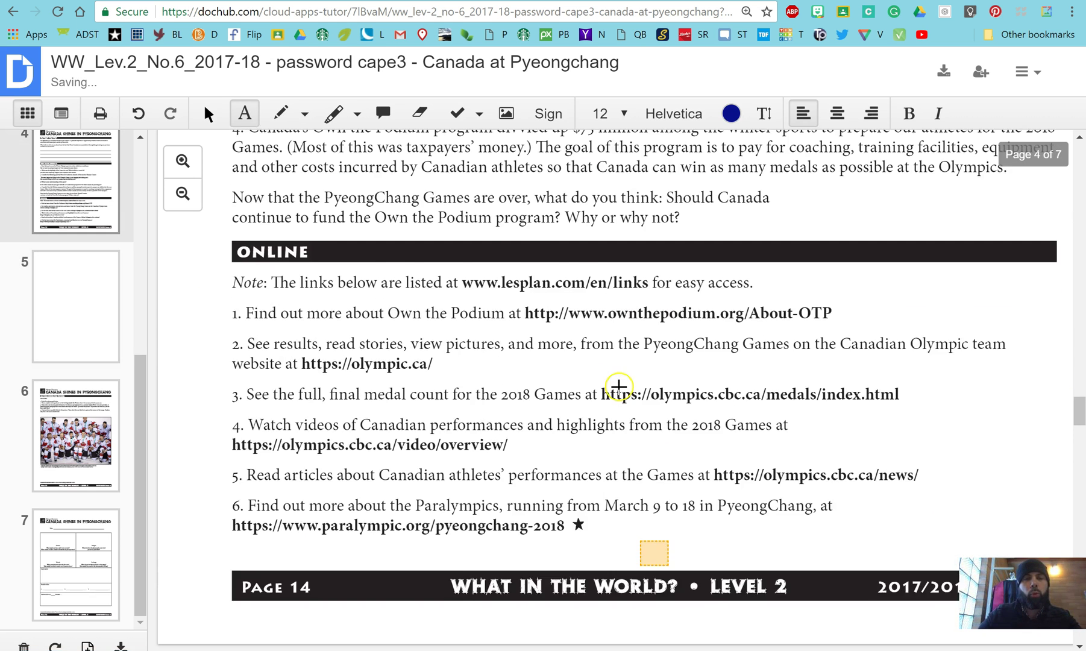
pyautogui.scroll(-8, 621, 390)
pyautogui.scroll(3, 632, 385)
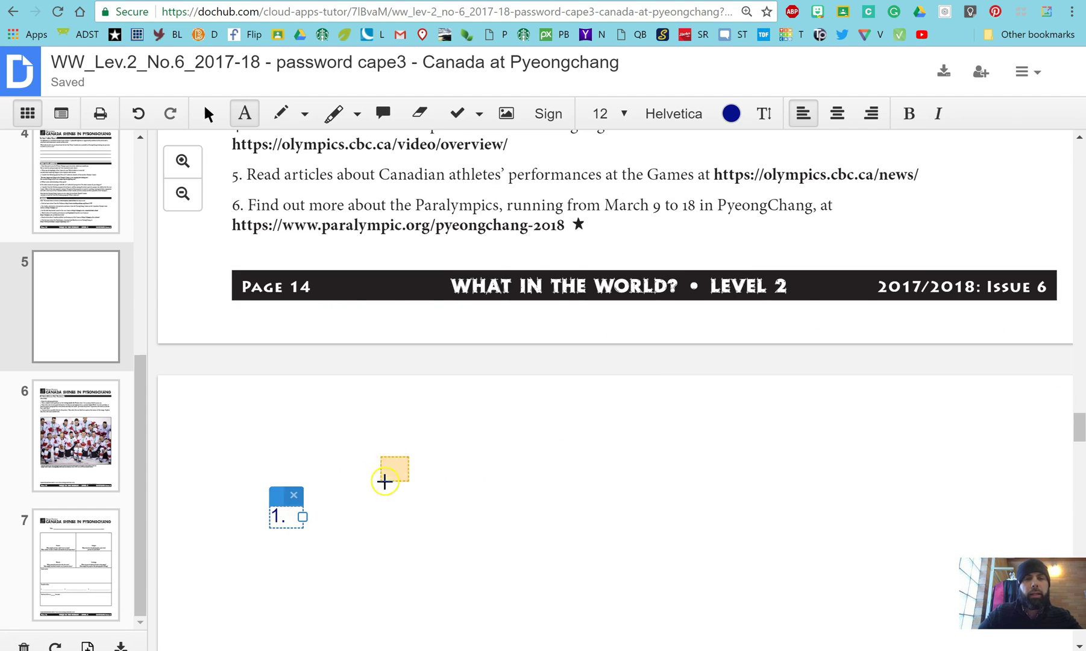
pyautogui.scroll(8, 387, 479)
pyautogui.scroll(3, 387, 480)
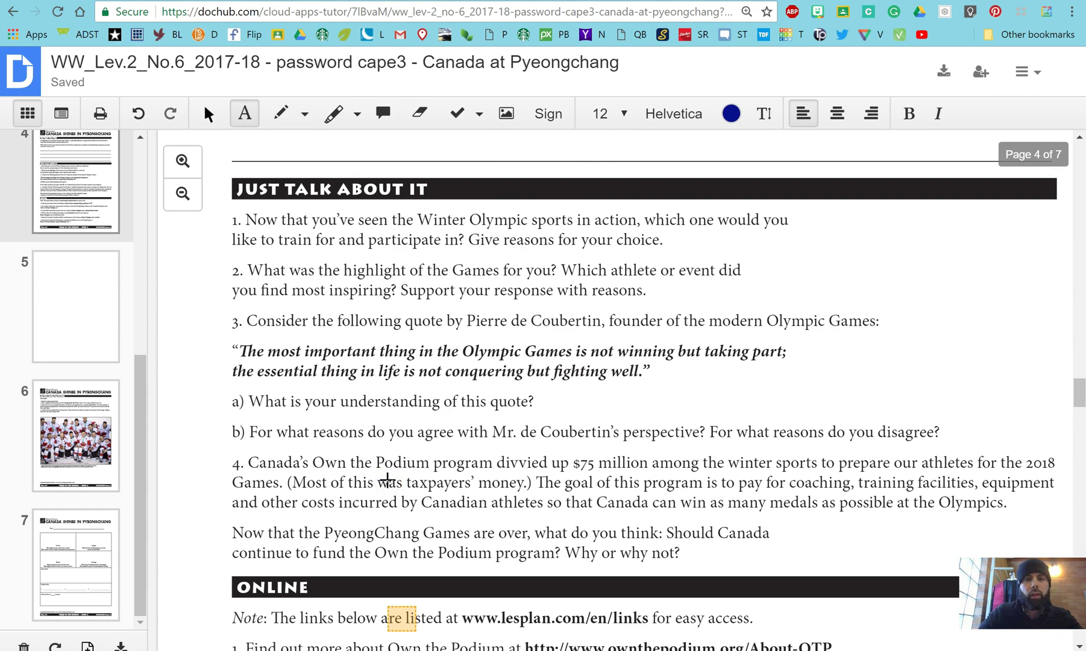
pyautogui.scroll(-6, 543, 335)
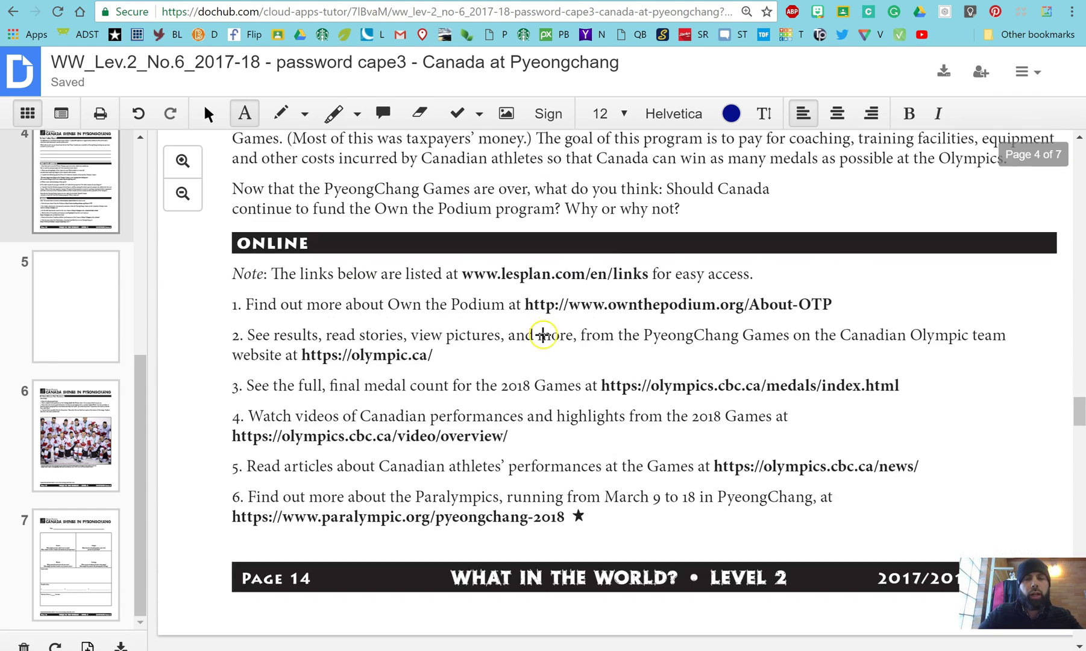
pyautogui.scroll(-8, 531, 343)
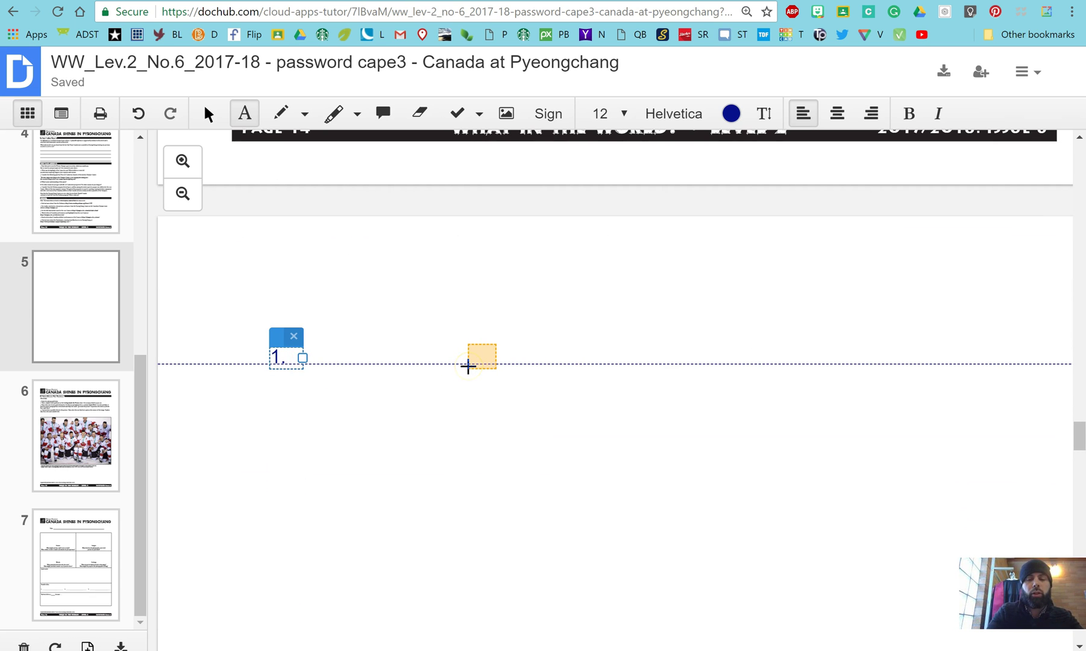
# Type 'I would like to train for the bobsled event.', fixing the typo, and start a new line.
pyautogui.write('I would like ')
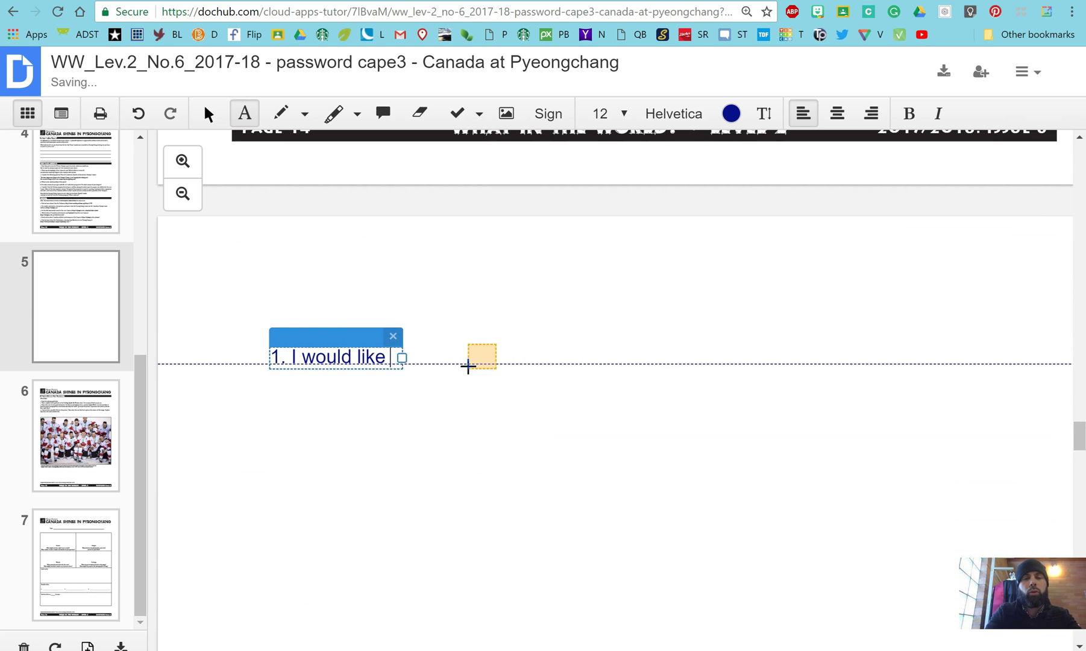
pyautogui.write('to train for the')
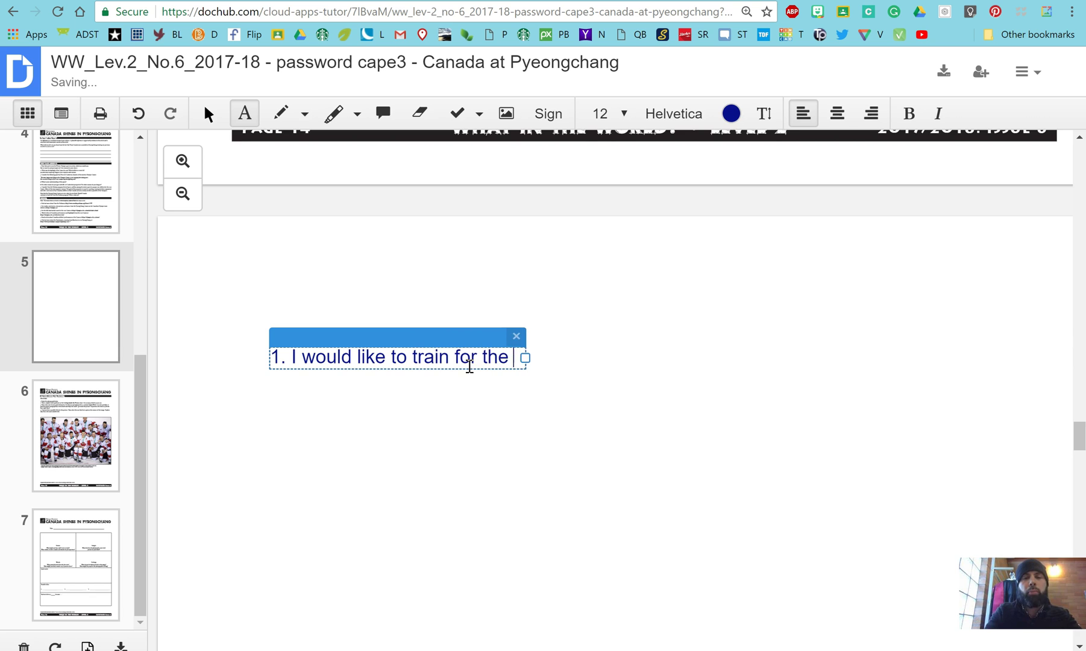
pyautogui.write('bobseld')
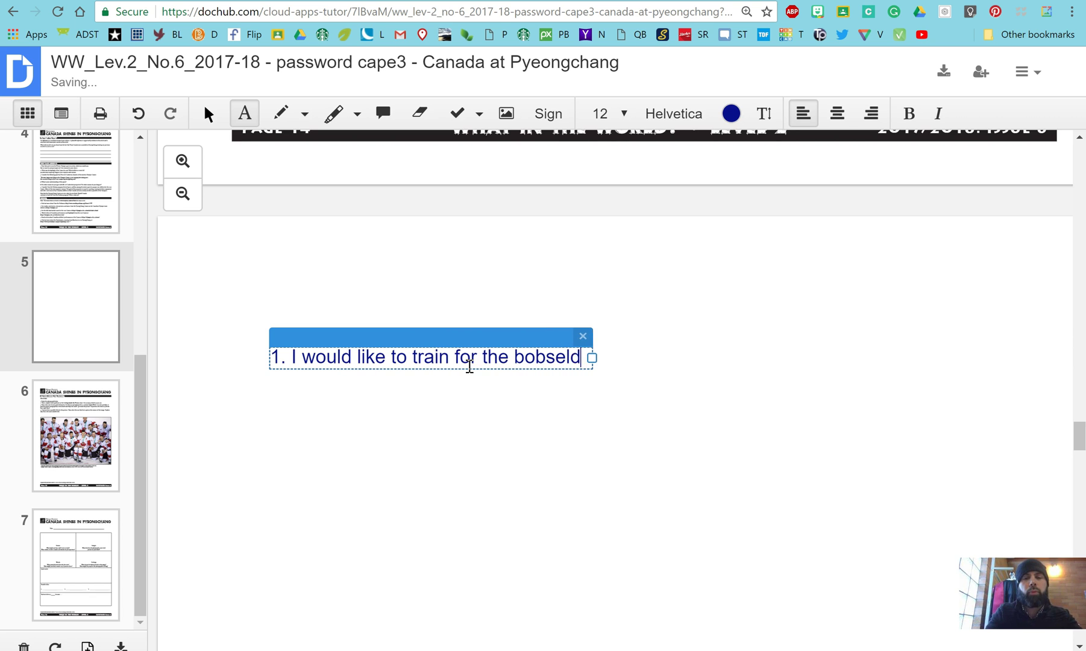
pyautogui.press('BackSpace')
pyautogui.press('BackSpace')
pyautogui.press('BackSpace')
pyautogui.write('led even')
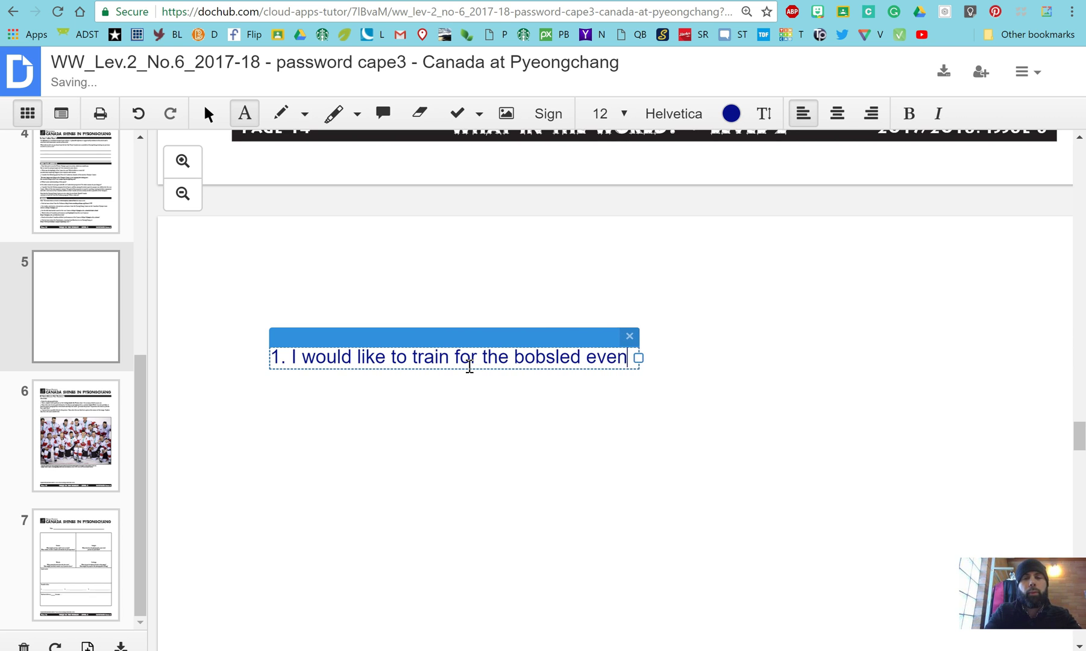
pyautogui.write('t.')
pyautogui.press('Return')
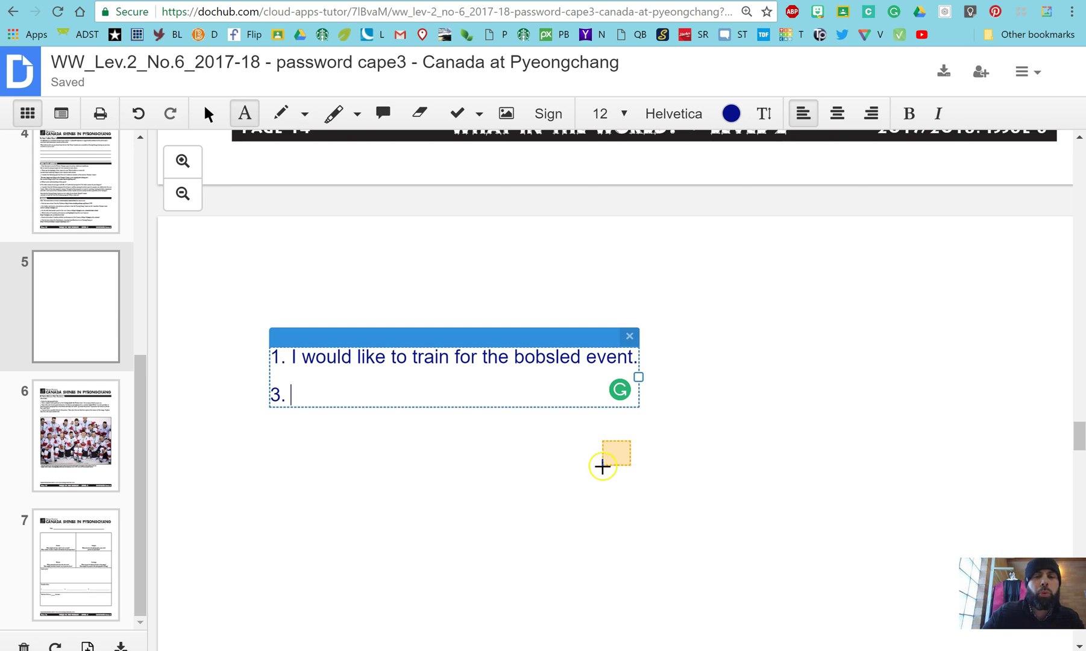
pyautogui.click(598, 475)
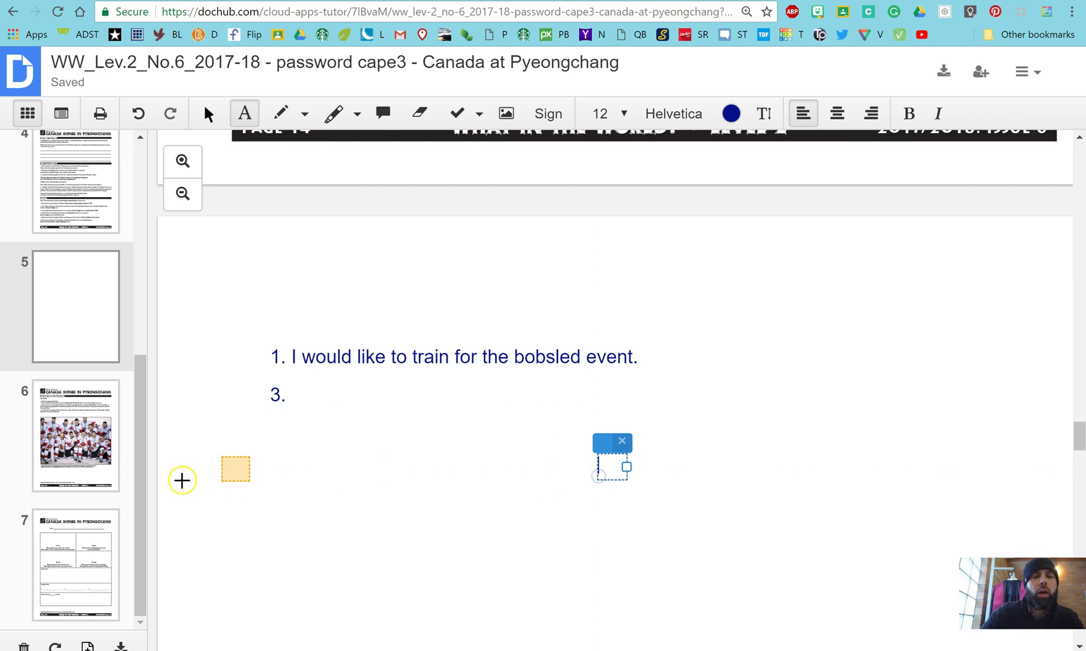
pyautogui.scroll(-5, 332, 489)
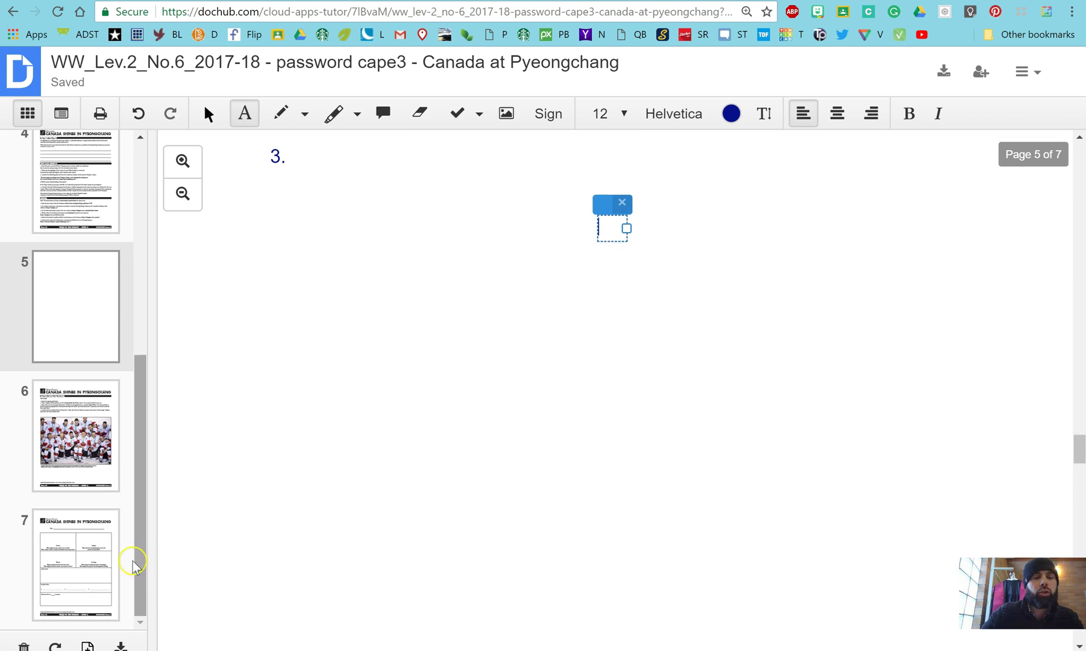
pyautogui.click(118, 564)
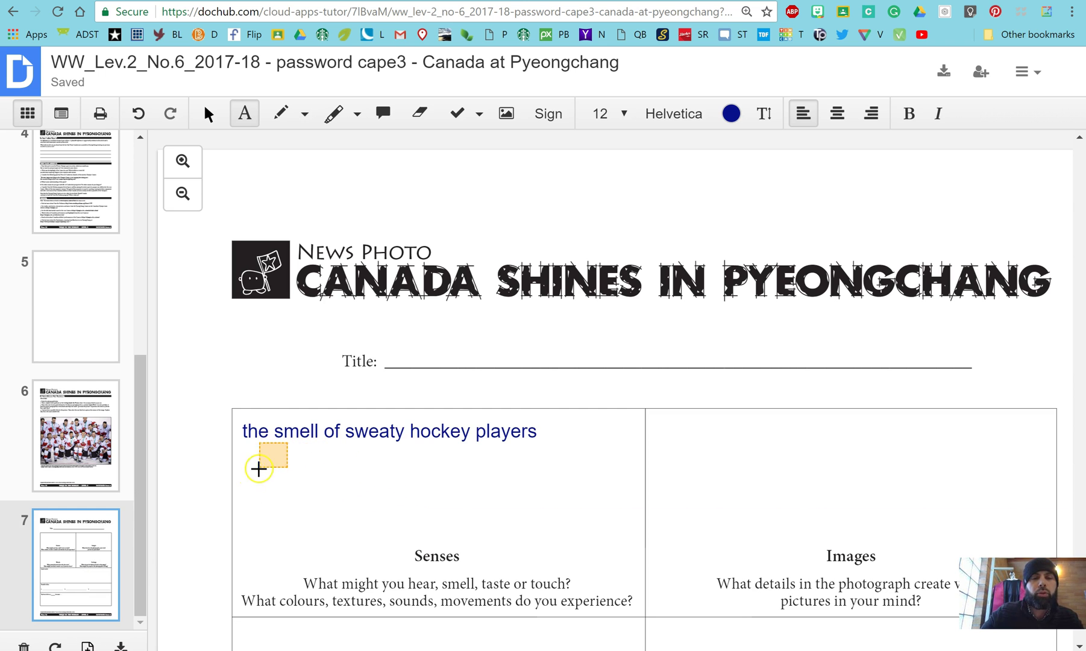
pyautogui.click(244, 478)
pyautogui.scroll(-12, 543, 504)
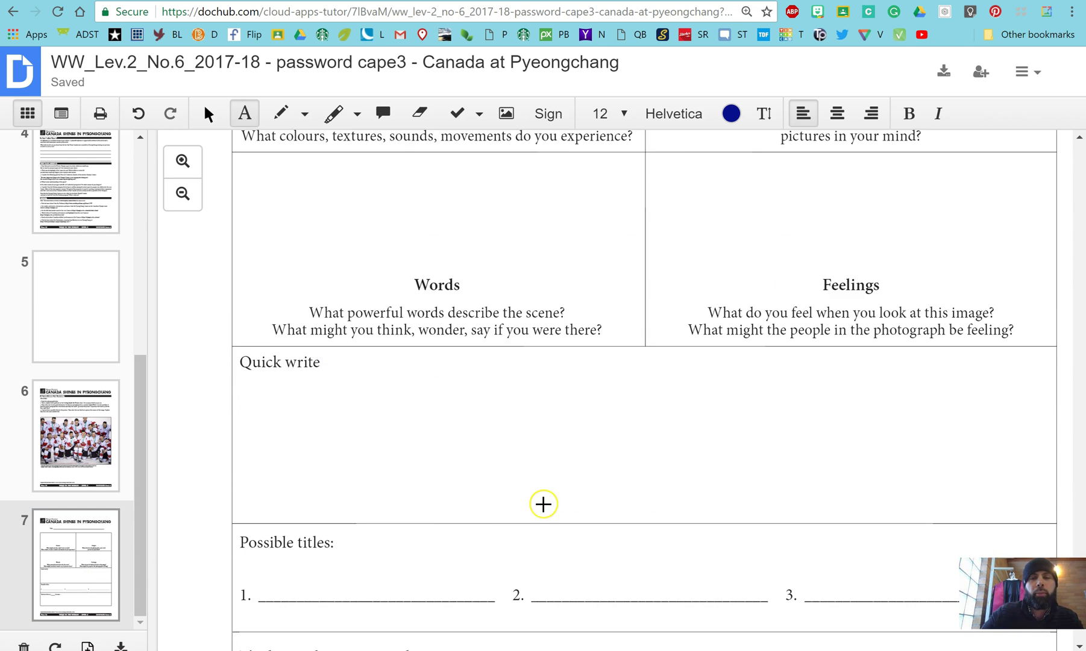
pyautogui.scroll(15, 546, 504)
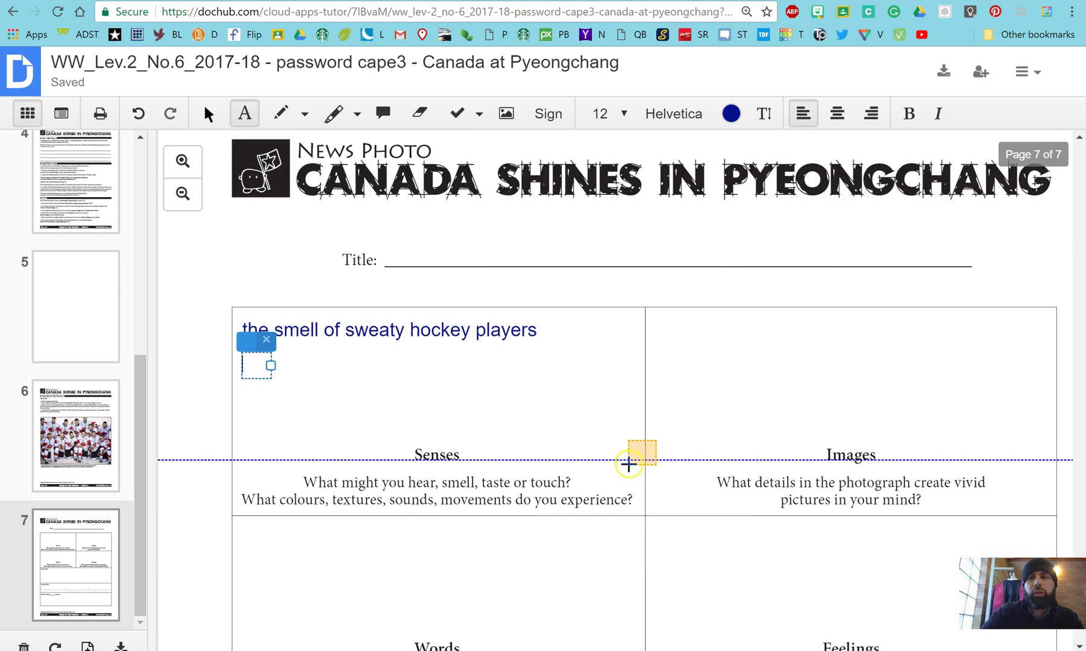
pyautogui.scroll(10, 712, 390)
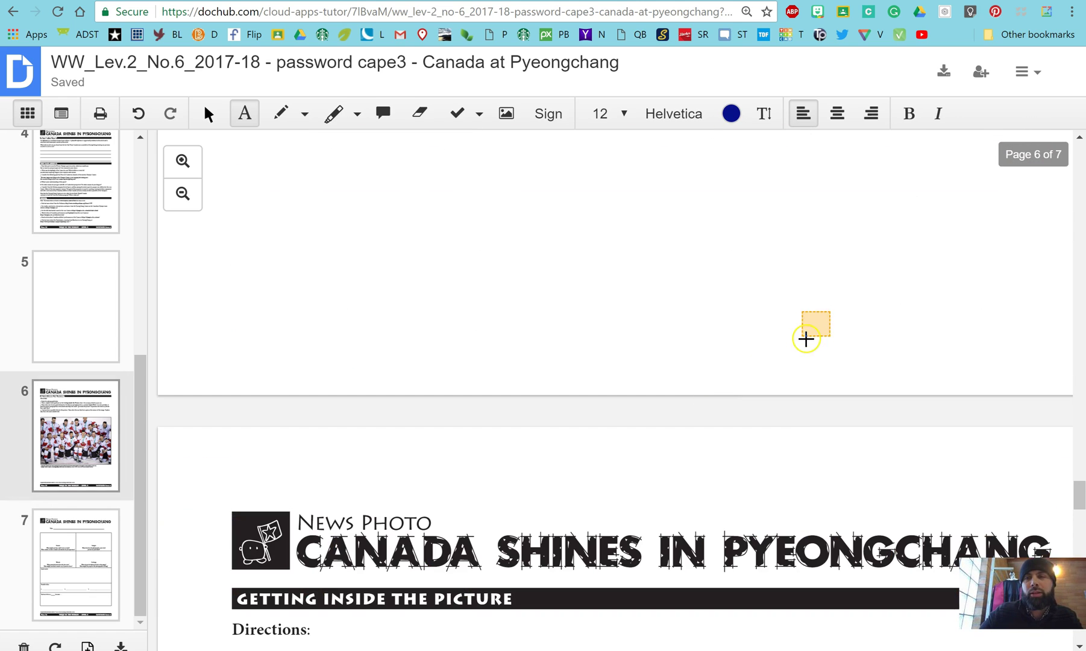
pyautogui.scroll(15, 818, 379)
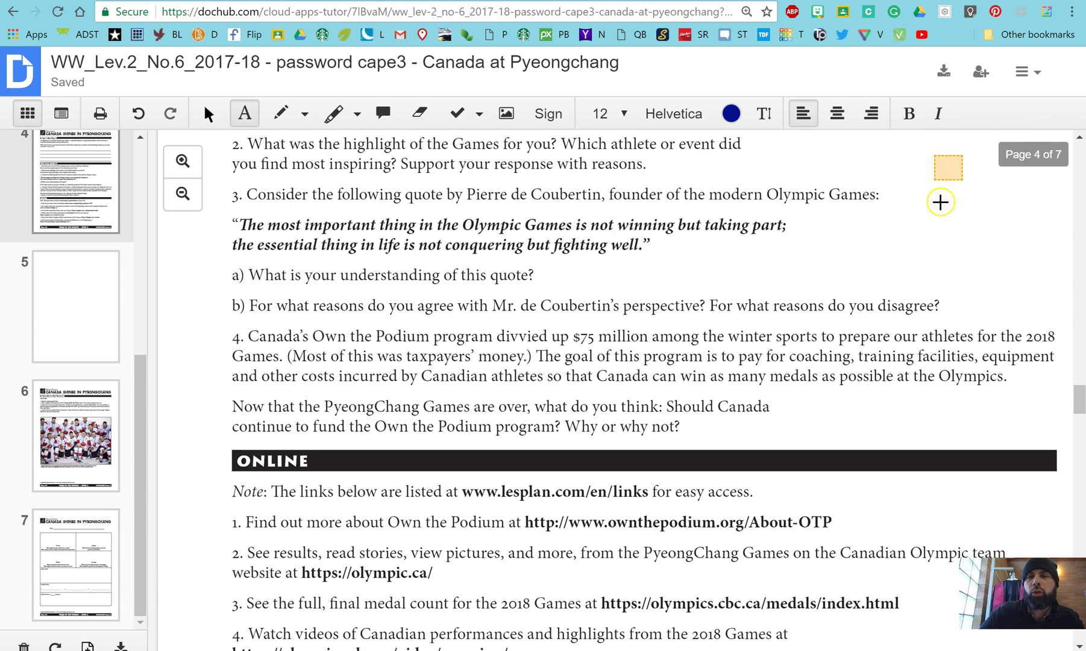
pyautogui.scroll(15, 885, 277)
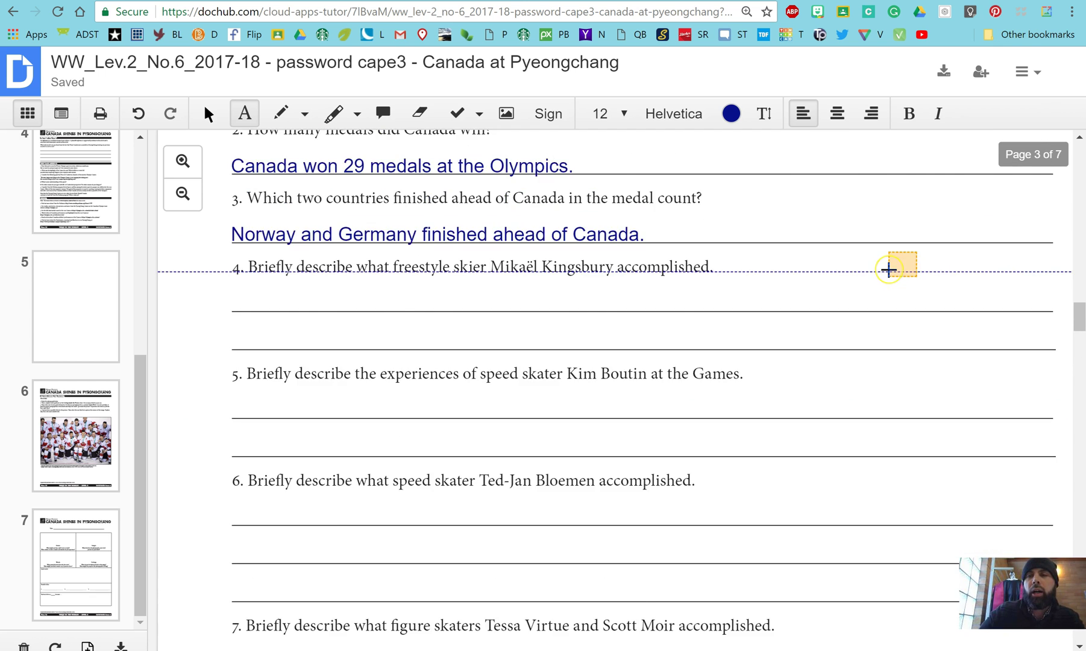
pyautogui.scroll(5, 889, 270)
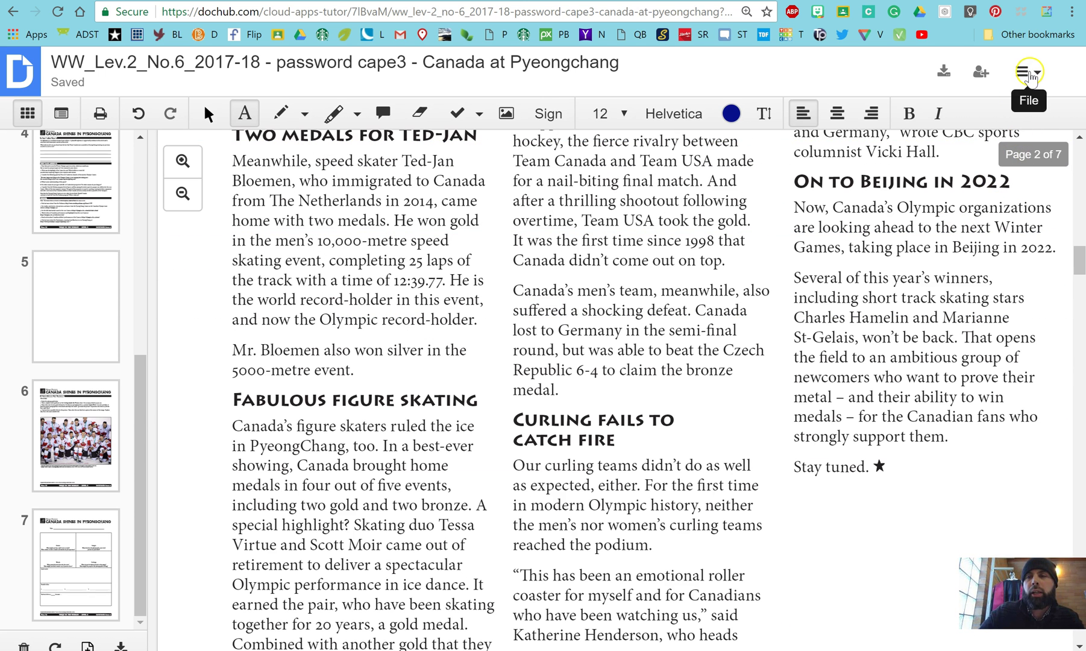
# Pick Google Classroom as the destination in the Download / Export options.
pyautogui.click(1028, 72)
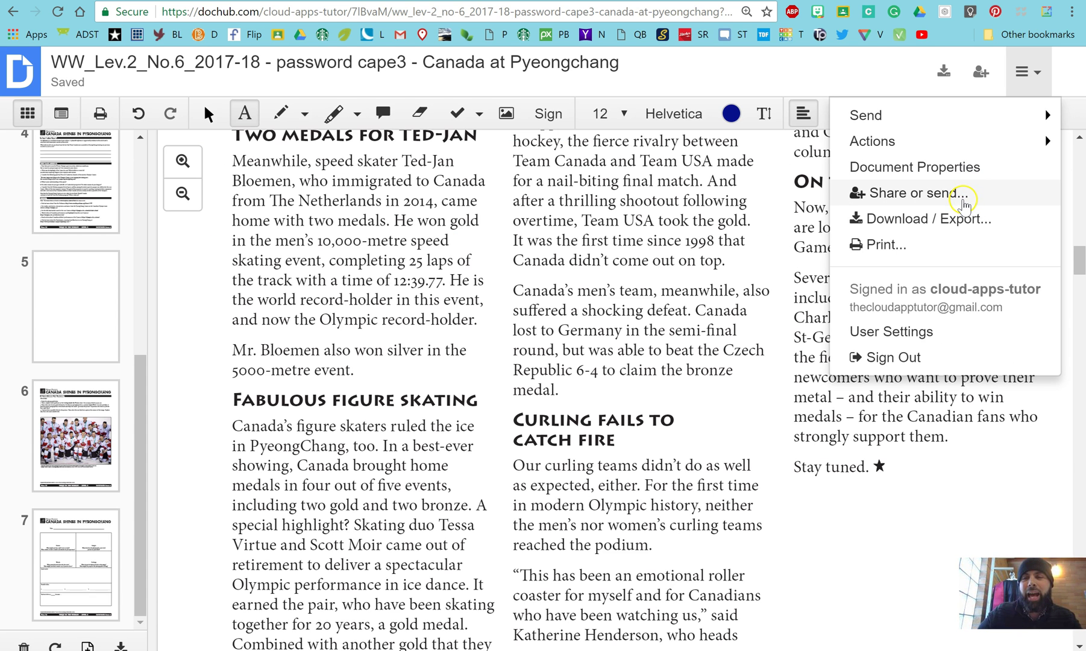
pyautogui.click(949, 218)
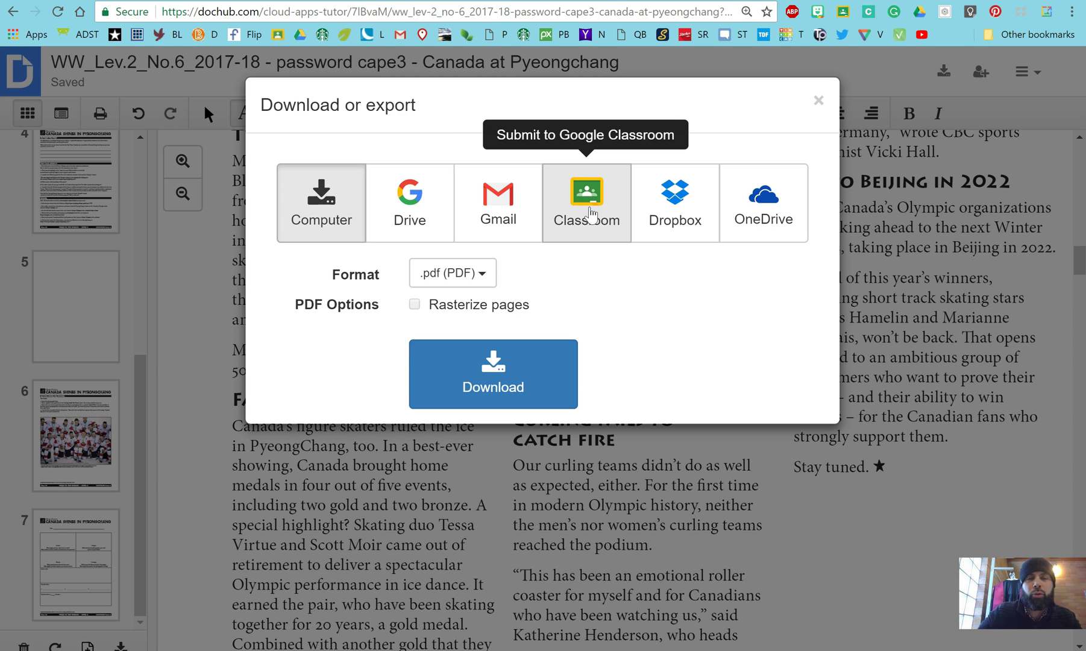
pyautogui.click(590, 218)
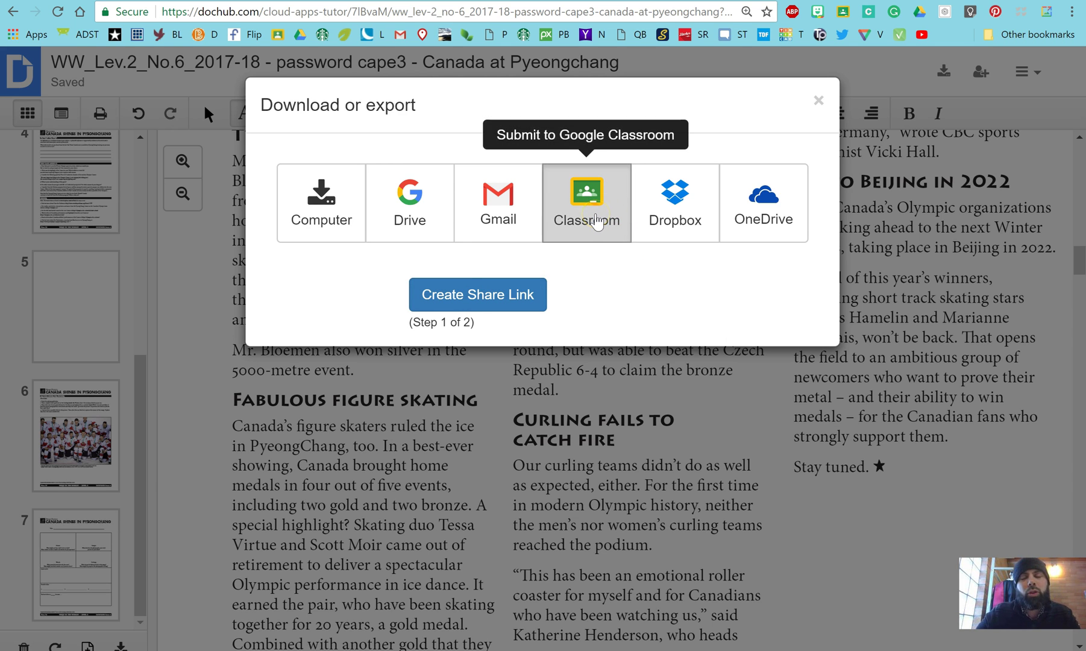
pyautogui.click(589, 220)
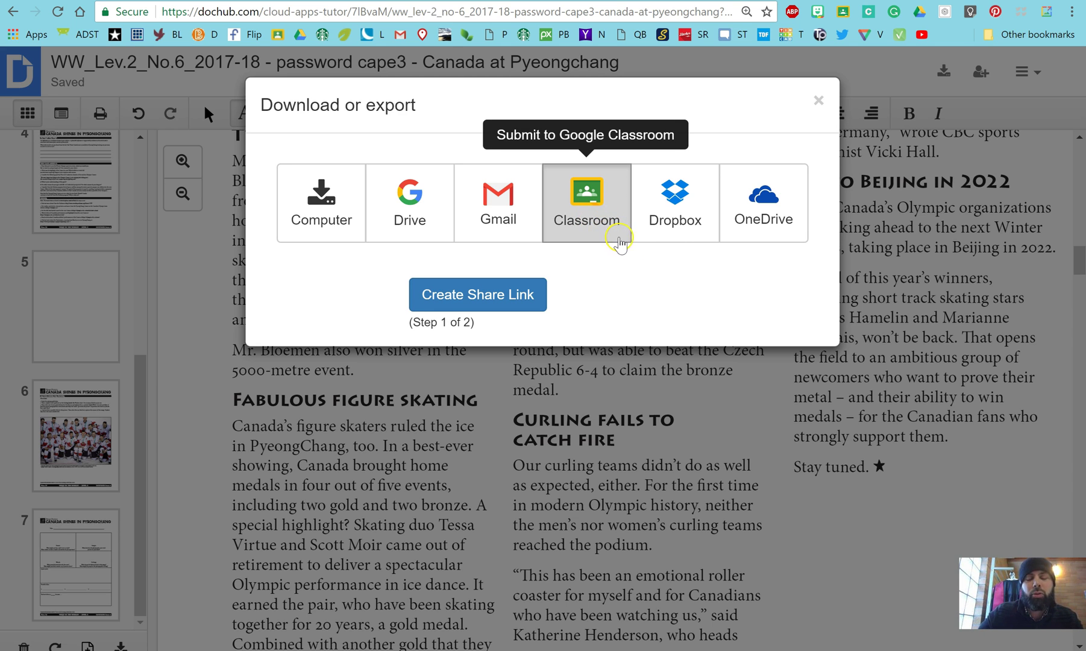
# Export a new copy to Google Drive with '- sample copy' appended to the file name.
pyautogui.click(400, 206)
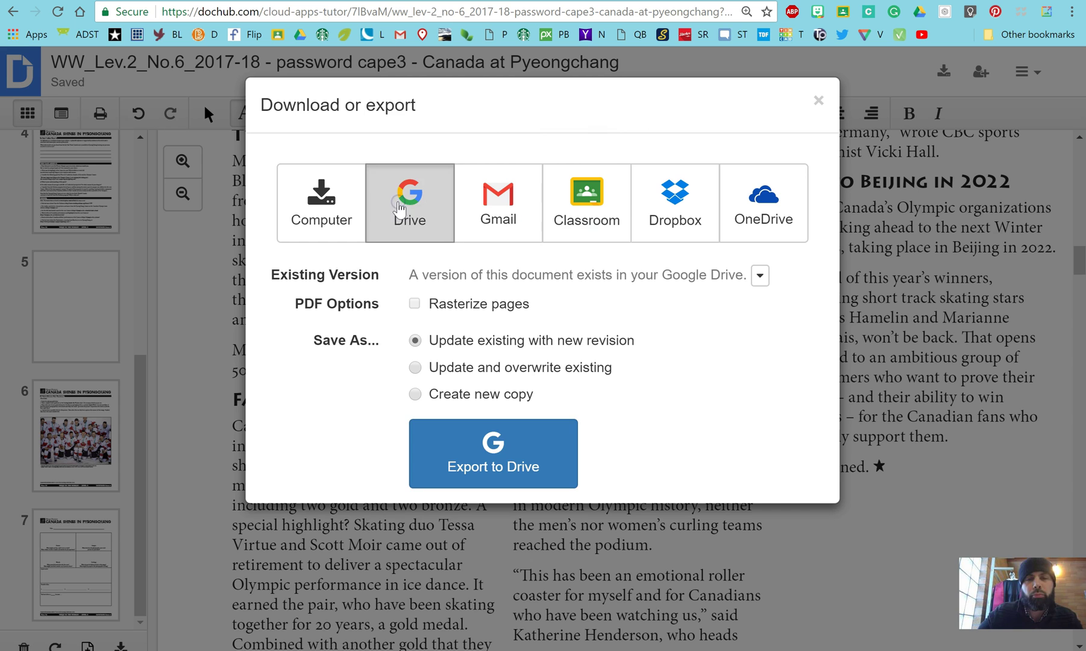
pyautogui.moveTo(431, 223); pyautogui.dragTo(456, 298)
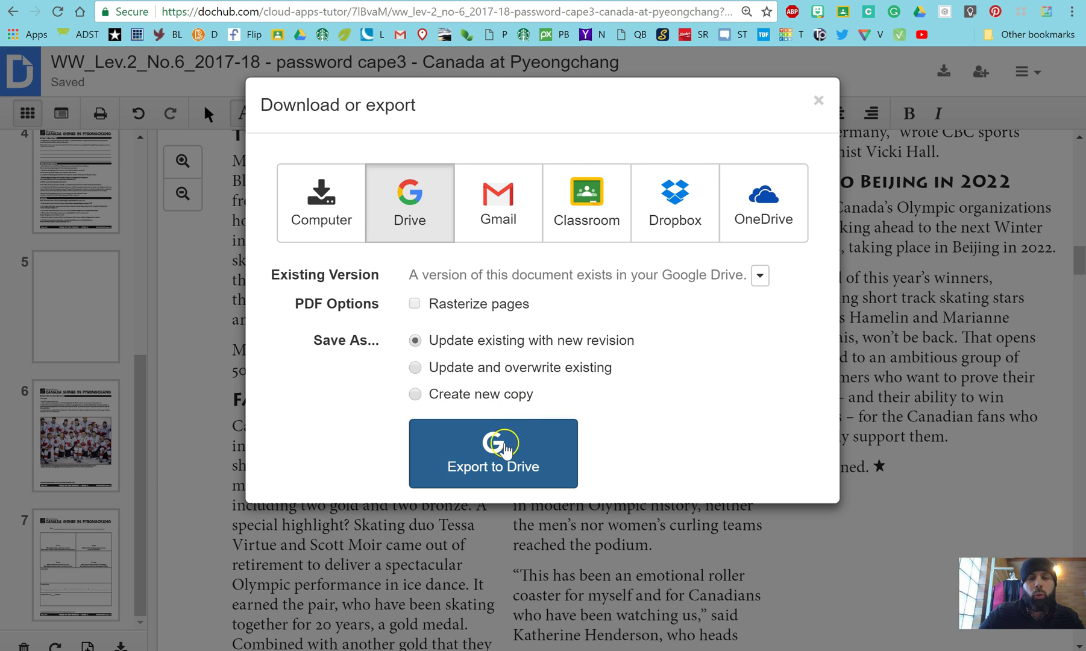
pyautogui.click(415, 394)
pyautogui.click(646, 510)
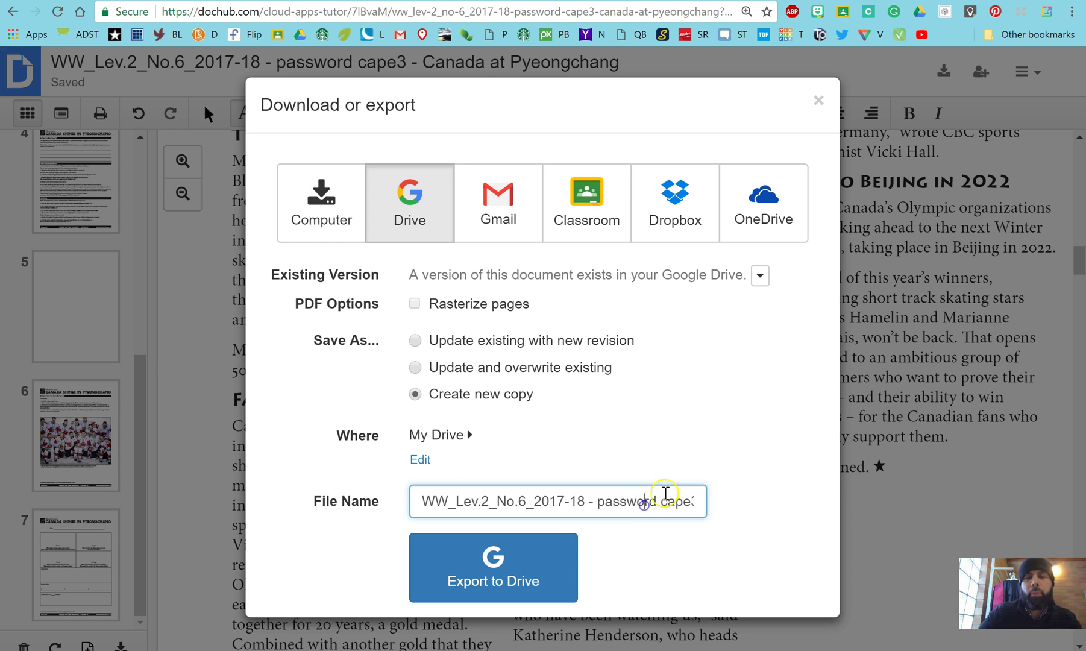
pyautogui.press('End')
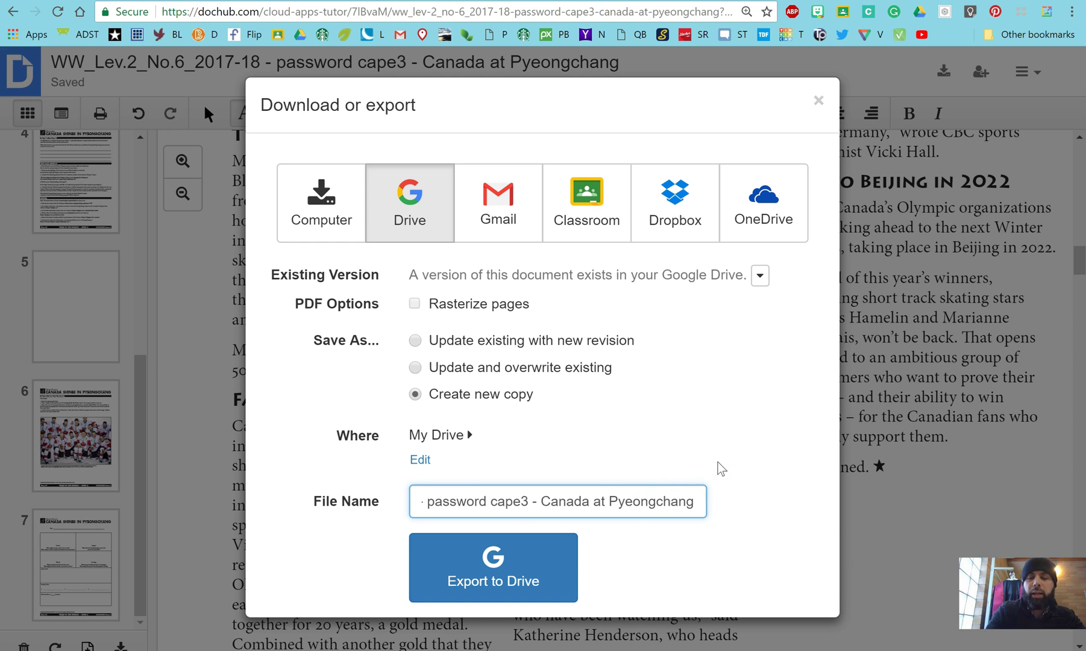
pyautogui.write('- sample copy')
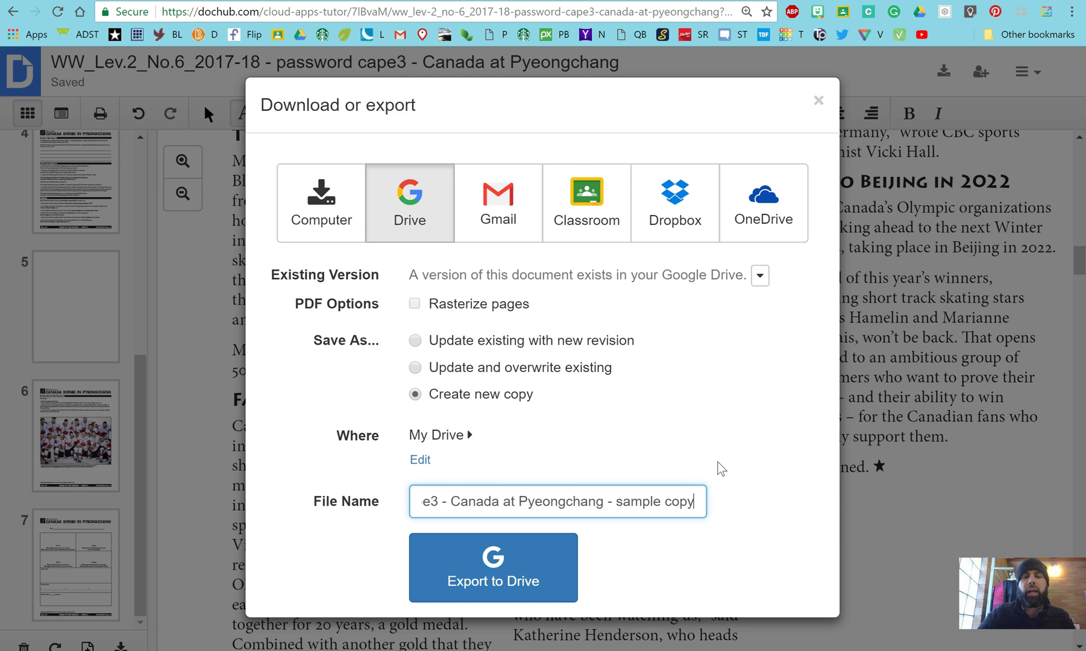
pyautogui.click(495, 583)
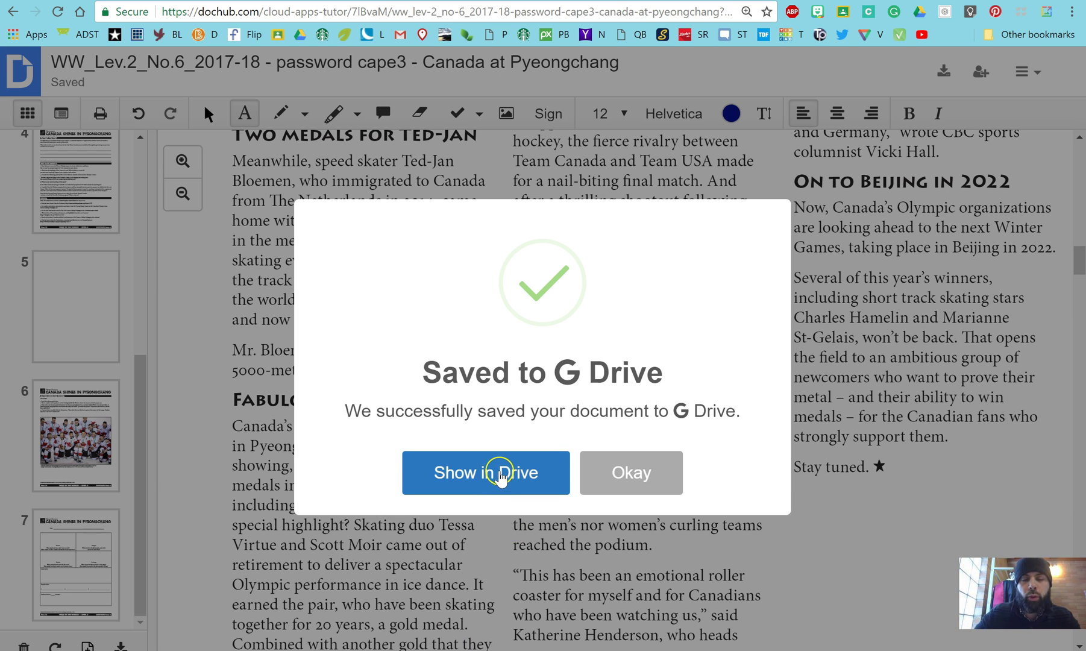
# Open My Drive from the save confirmation to find the exported worksheet copy beside the original PDF.
pyautogui.click(498, 475)
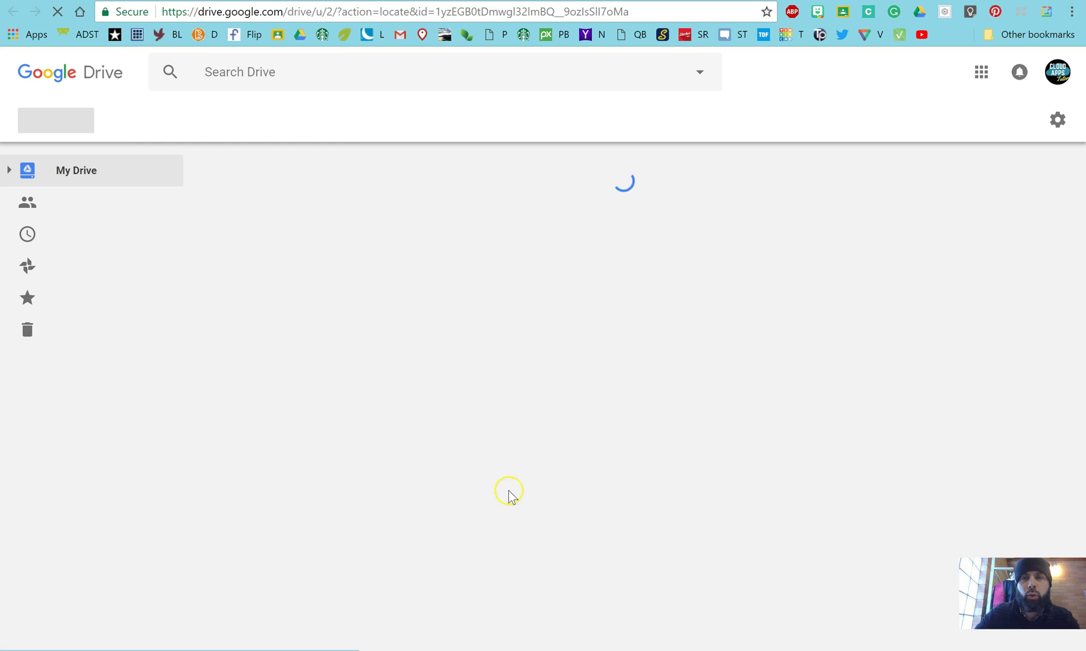